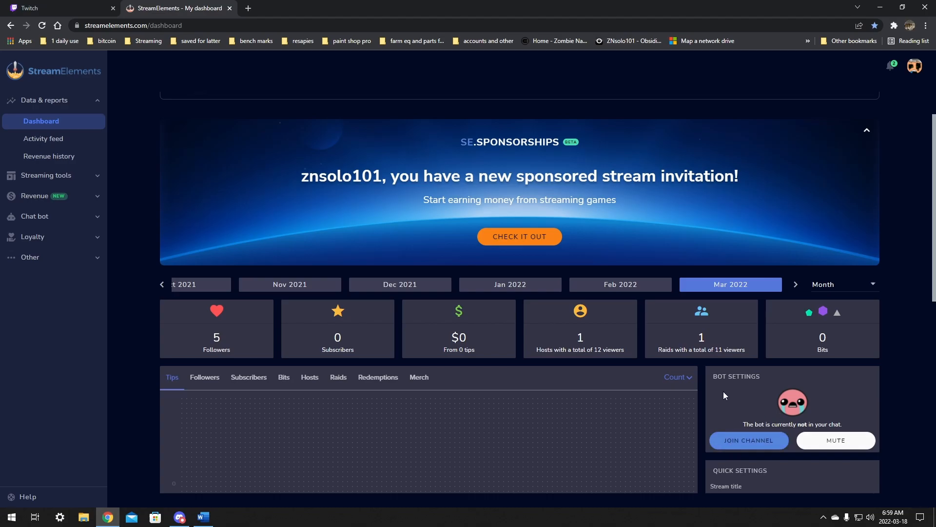
# Step: Have the StreamElements bot join the channel's chat from the dashboard
pyautogui.scroll(-1, 723, 393)
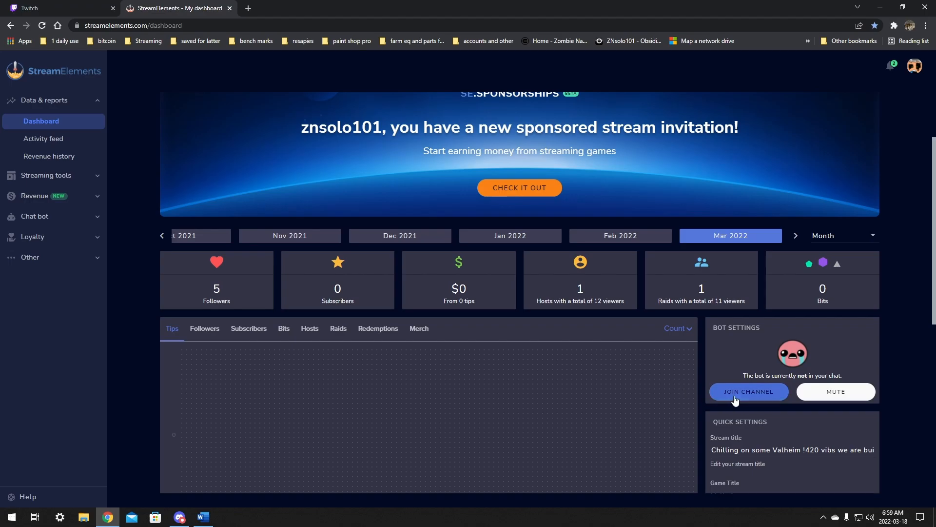
pyautogui.click(741, 394)
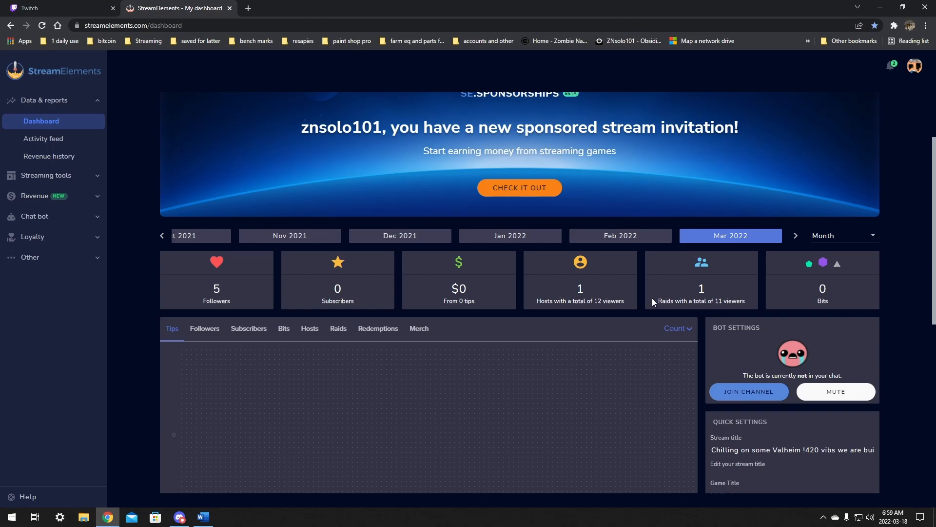
# Step: Open your own Twitch channel page from the profile menu and focus the stream chat message box
pyautogui.click(68, 7)
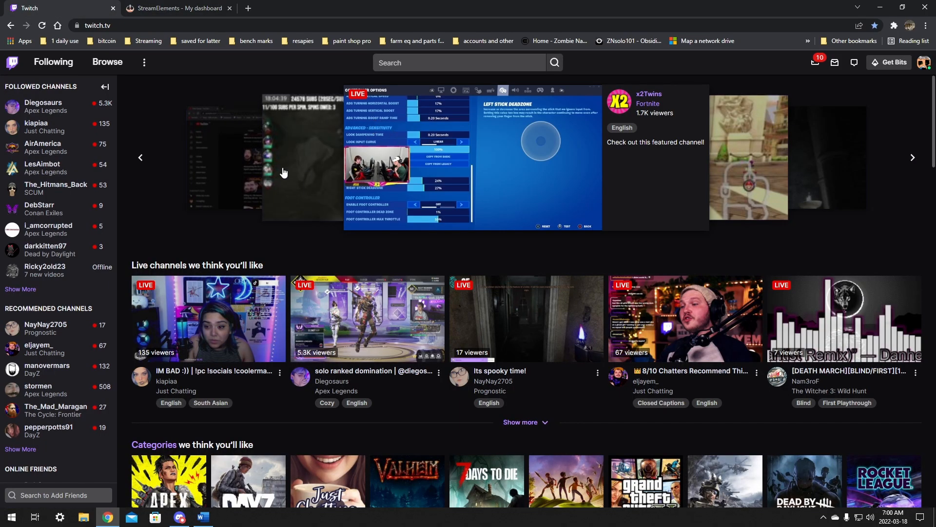
pyautogui.click(923, 62)
pyautogui.click(861, 149)
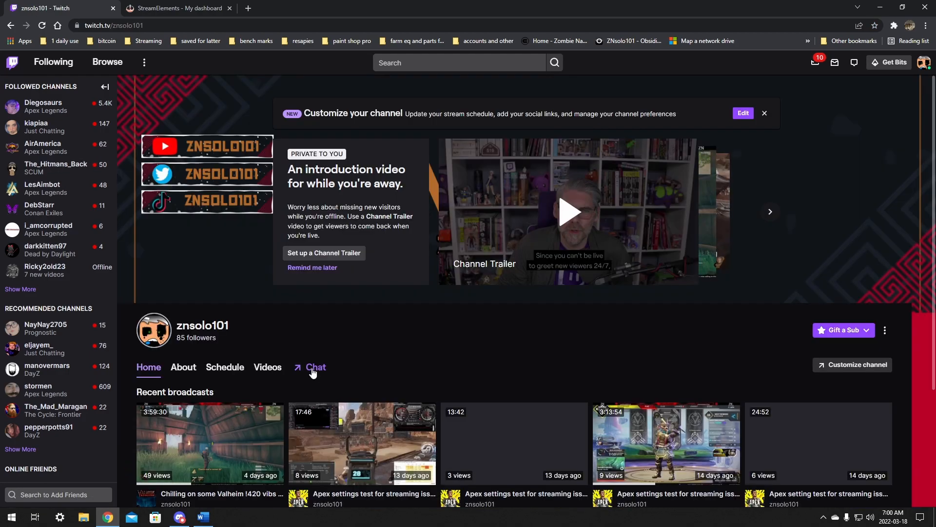
pyautogui.click(312, 368)
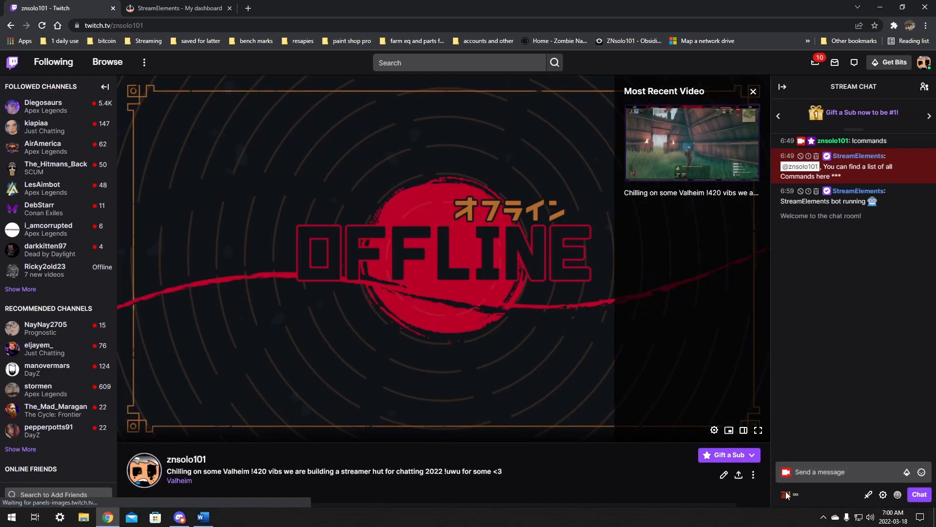
pyautogui.click(816, 466)
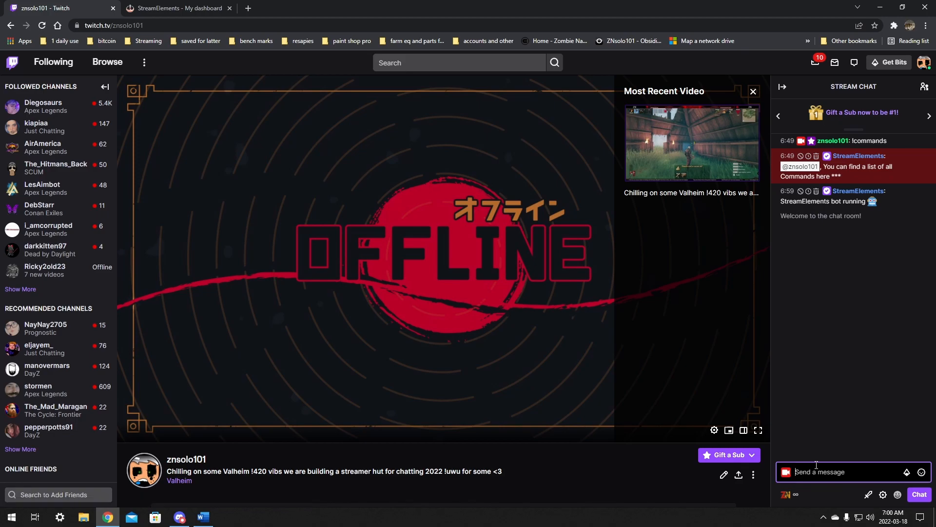
# Step: Make streamelements a moderator with /mod streamelements, then test the bot by sending !hype in chat
pyautogui.write('/mod streamelements')
pyautogui.press('Return')
pyautogui.write('!hype')
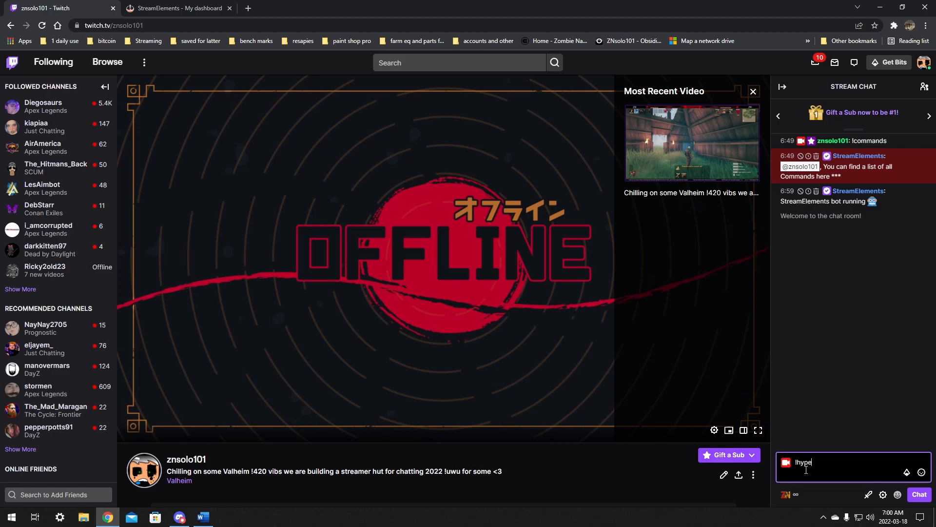
pyautogui.press('Return')
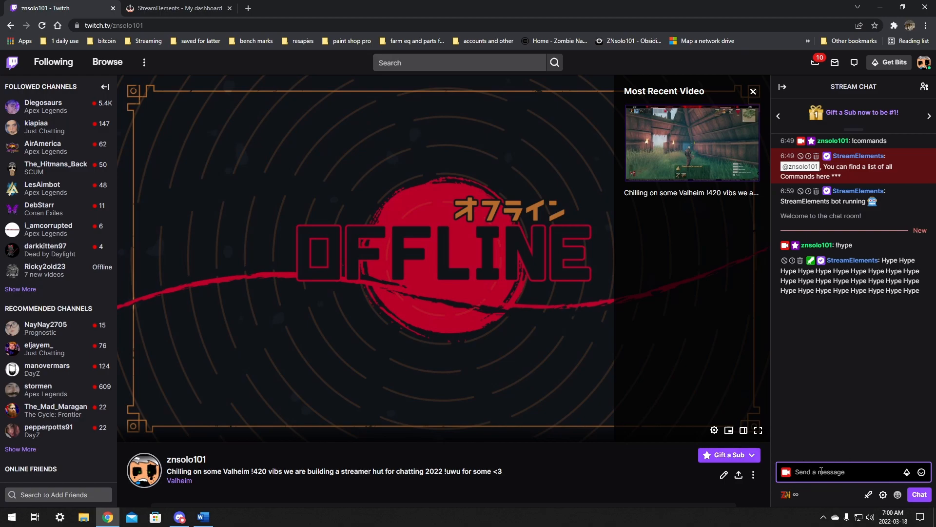
# Step: Open StreamElements loyalty settings and save them
pyautogui.click(160, 6)
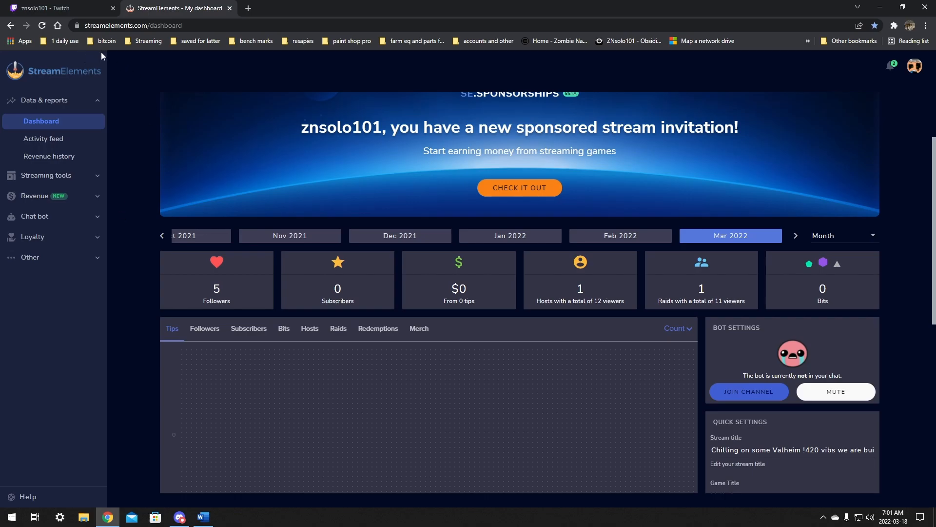
pyautogui.click(34, 239)
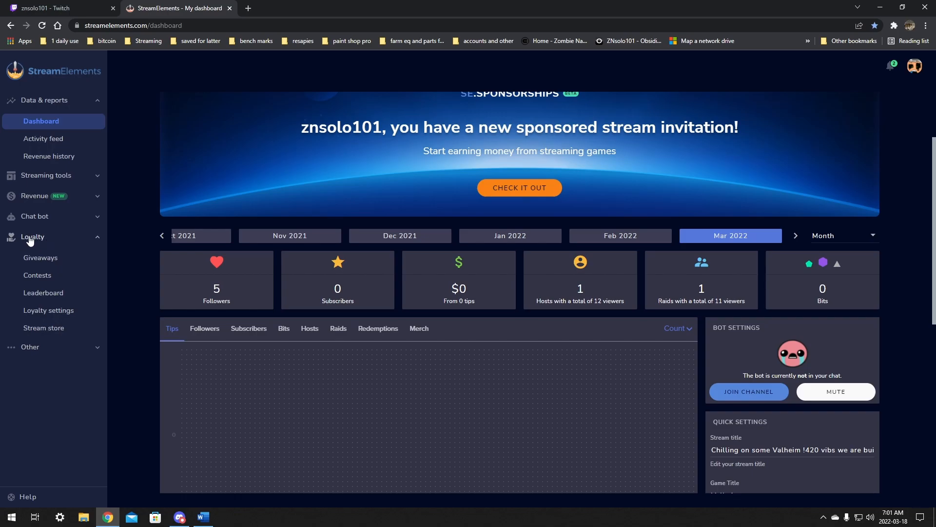
pyautogui.click(43, 312)
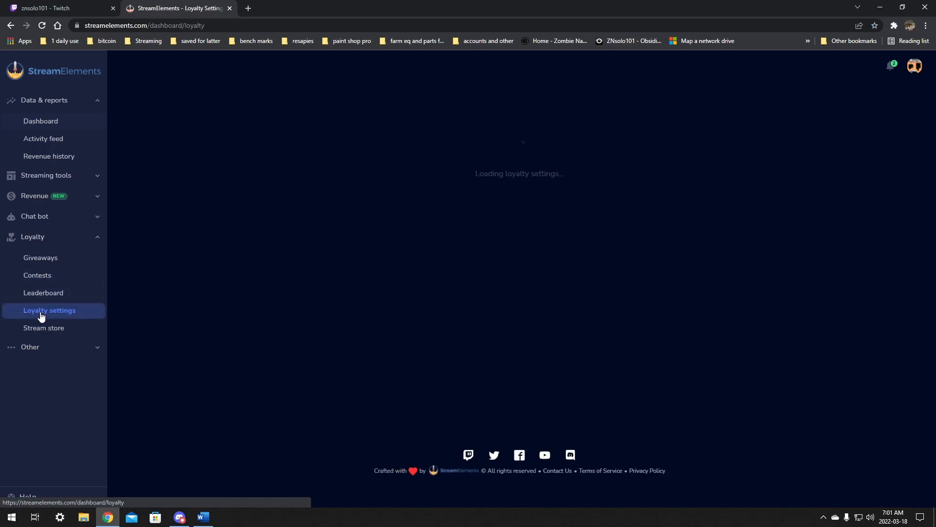
pyautogui.click(595, 464)
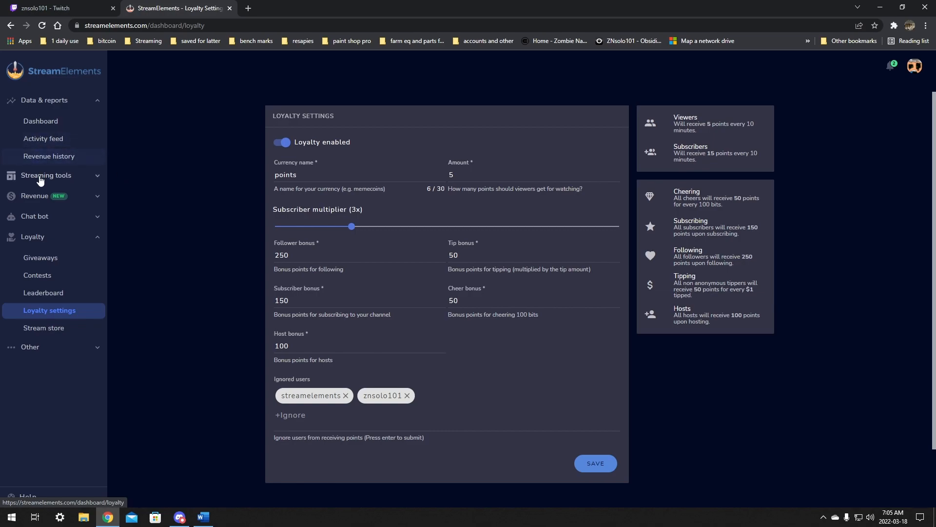
# Step: Open the chat bot's custom commands list
pyautogui.click(45, 216)
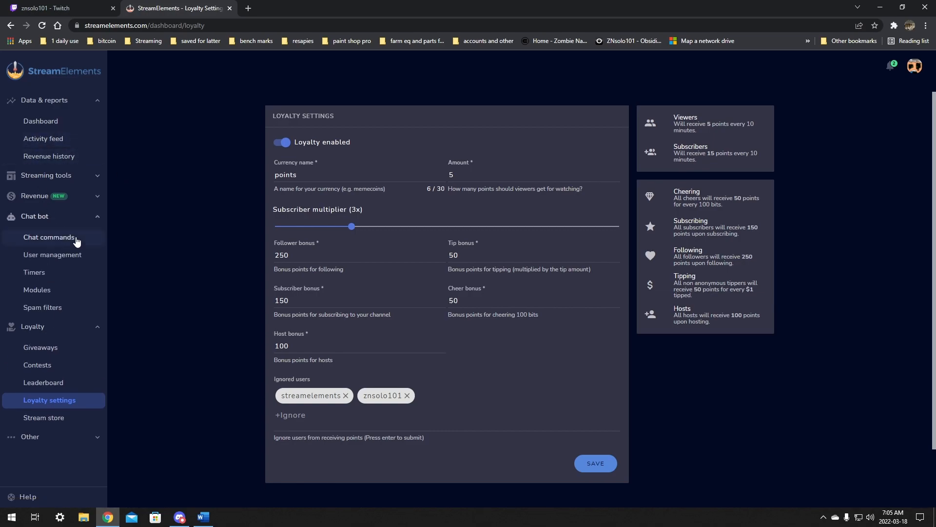
pyautogui.click(51, 239)
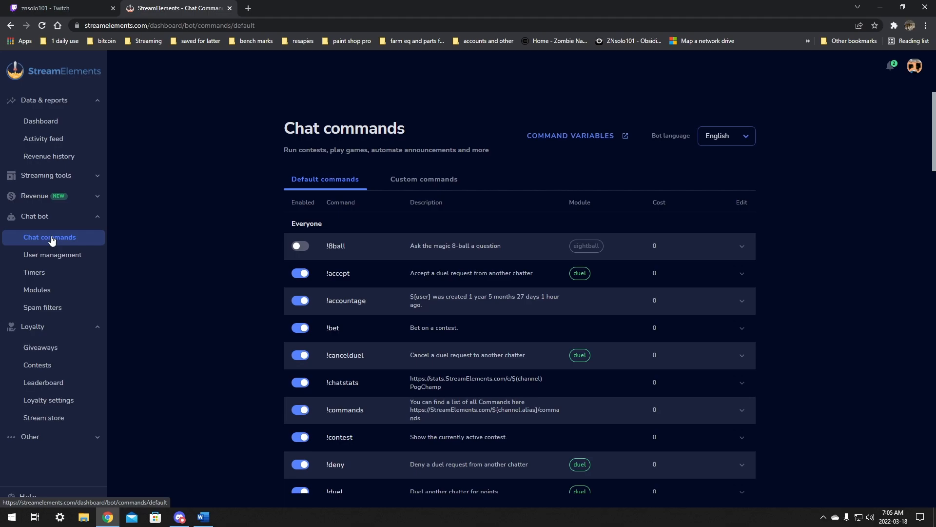
pyautogui.click(402, 184)
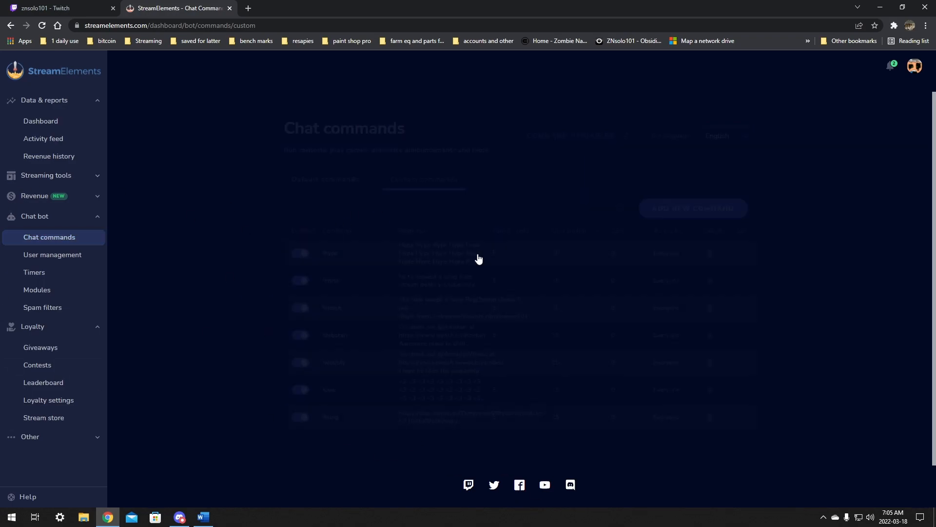
# Step: In Twitch chat, add a !pp command replying "${user} your pp size is ${random.1-12} inches" and test it with !pp
pyautogui.click(36, 10)
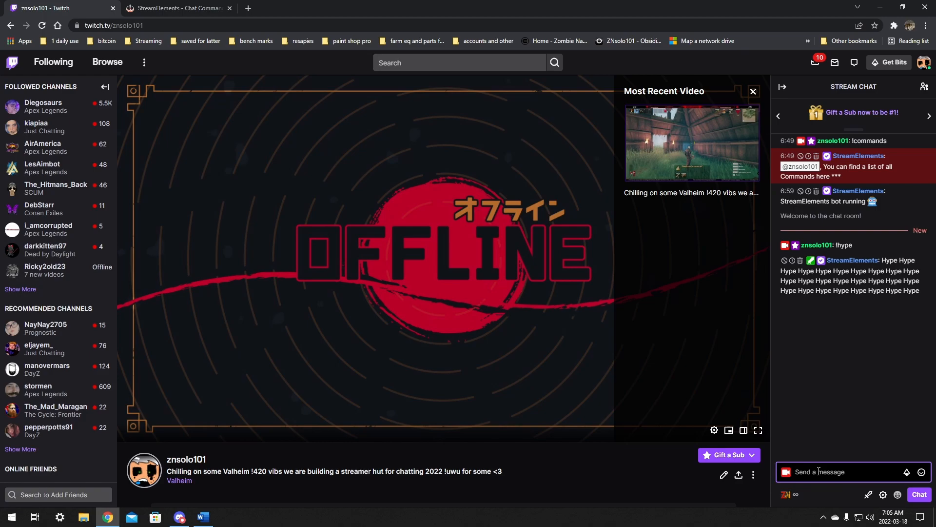
pyautogui.write('!')
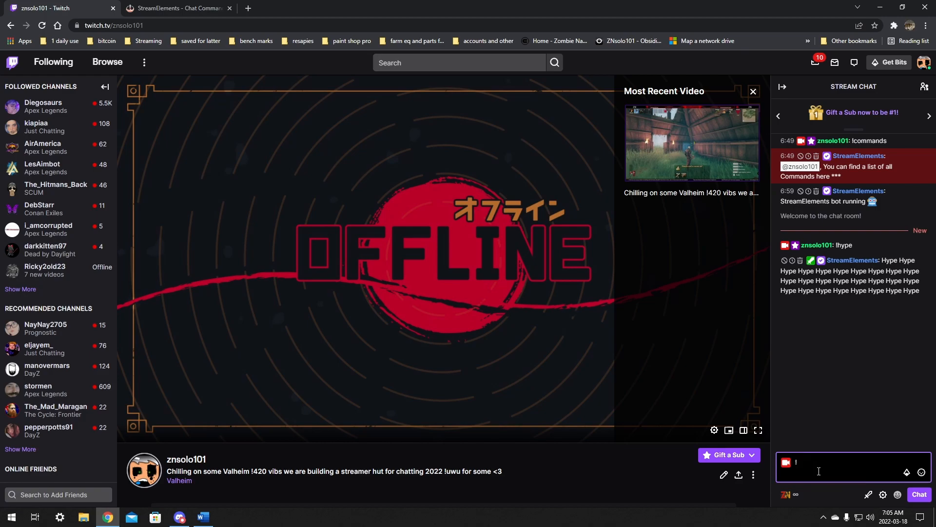
pyautogui.write('command add')
pyautogui.press('BackSpace')
pyautogui.press('BackSpace')
pyautogui.write('add')
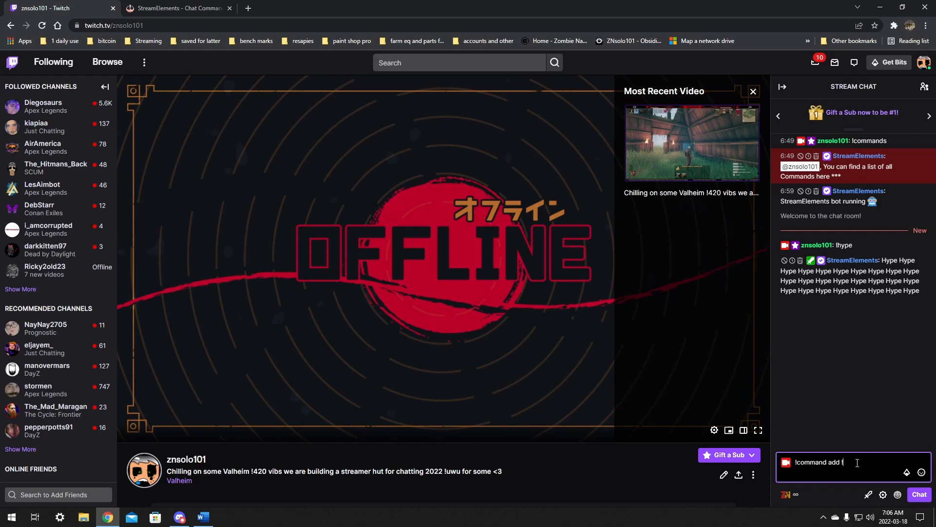
pyautogui.write('pp ${')
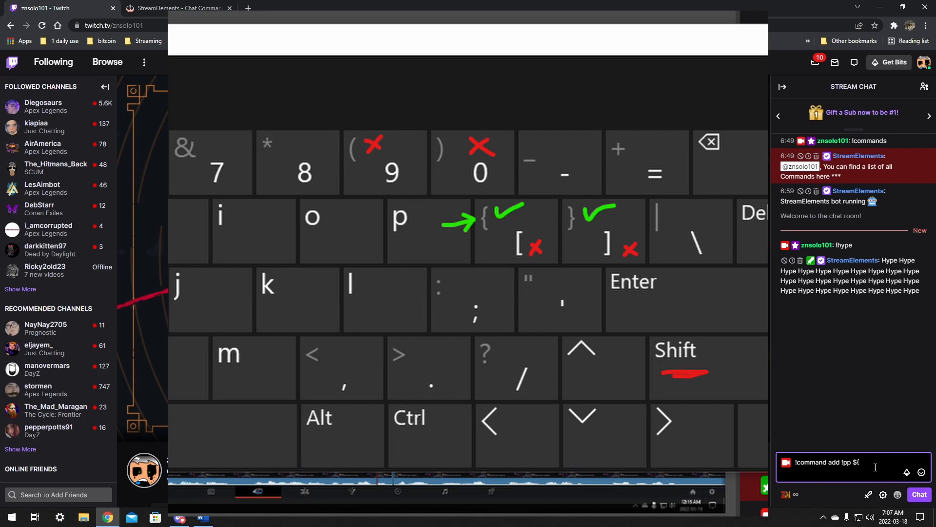
pyautogui.write('user')
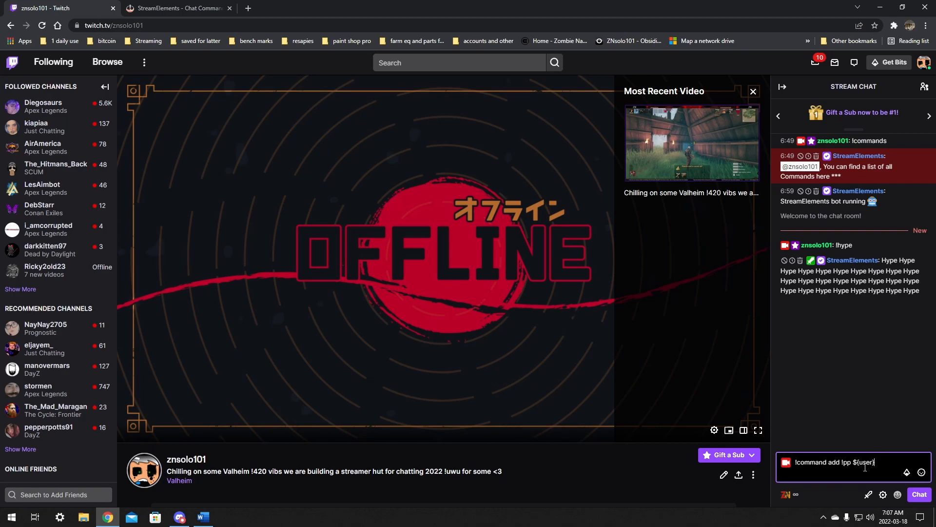
pyautogui.write('your pp size is')
pyautogui.write(' $')
pyautogui.write('{}')
pyautogui.write('random.1-')
pyautogui.write('12')
pyautogui.write(' inches')
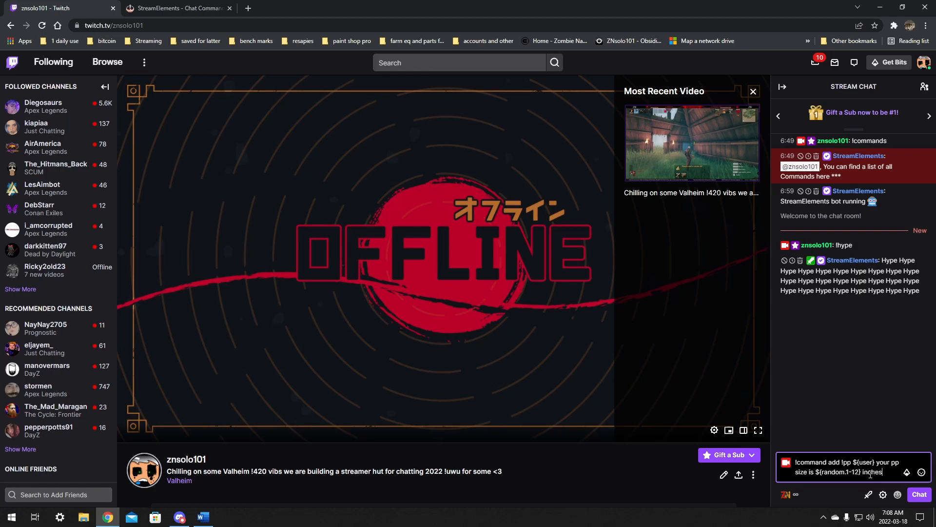
pyautogui.press('Return')
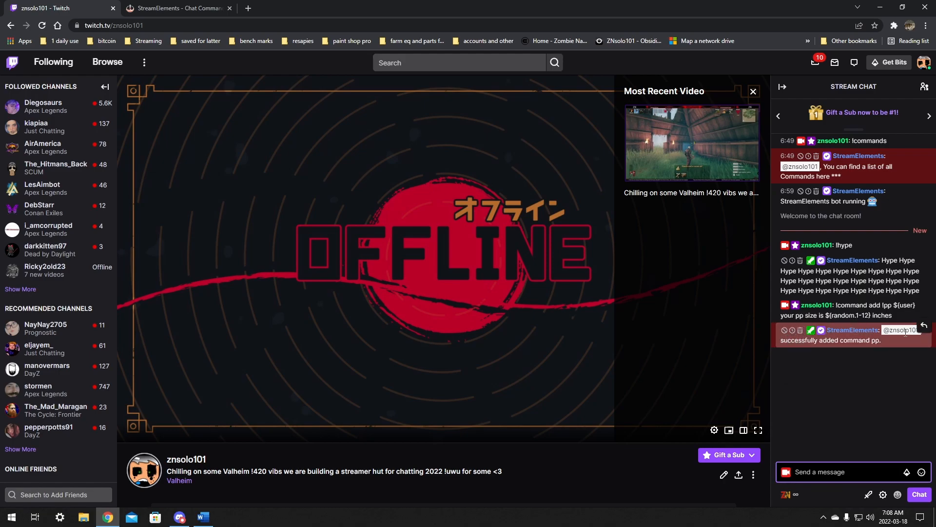
pyautogui.write('!pp')
pyautogui.press('Return')
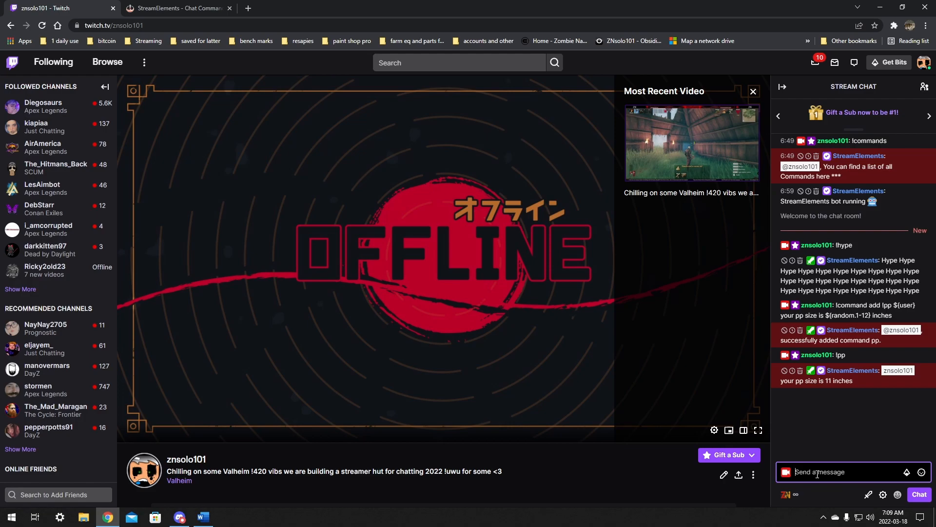
# Step: Add a !subs command replying "we got ${channel.subs} subs up in here" and test it with !subs
pyautogui.write('!')
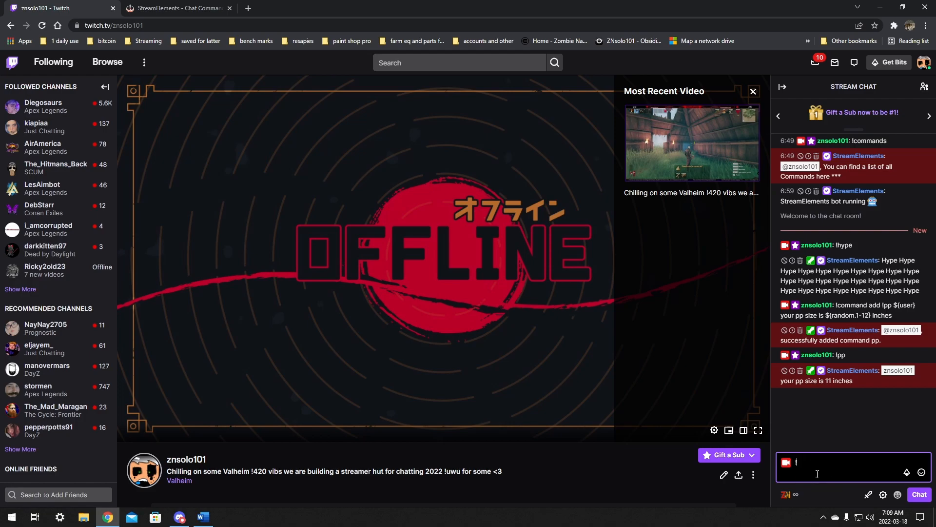
pyautogui.write('command add !subs')
pyautogui.write('we got $')
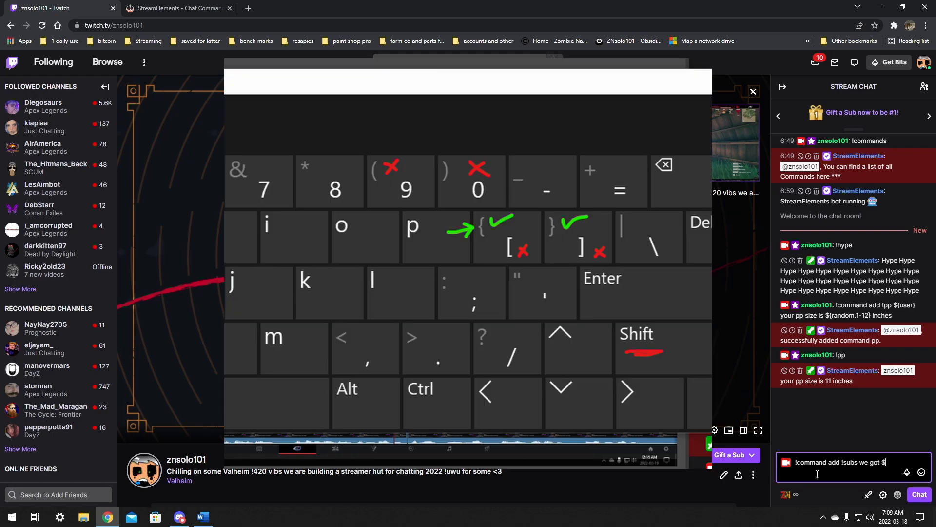
pyautogui.write('{}')
pyautogui.write('channel')
pyautogui.write('.subs')
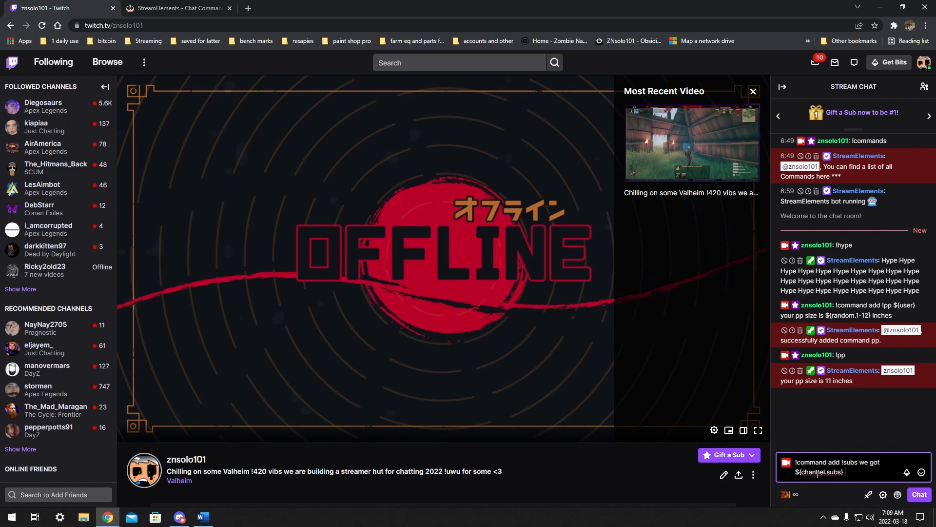
pyautogui.write(' subs up in here')
pyautogui.click(823, 474)
pyautogui.write('.')
pyautogui.press('Return')
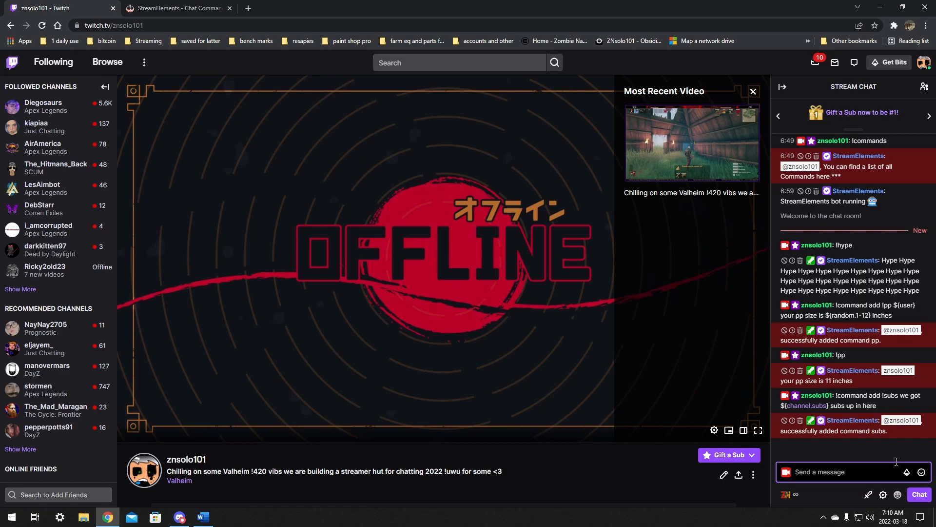
pyautogui.write('!subs')
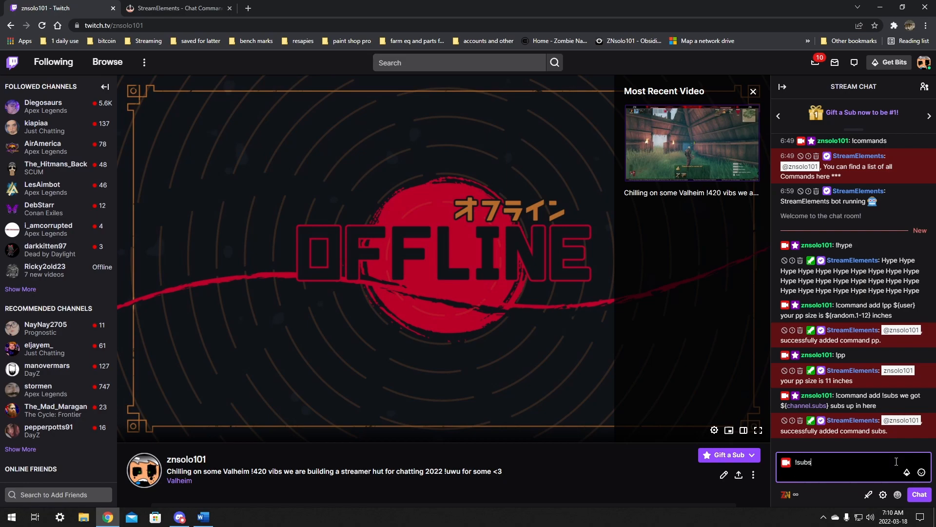
pyautogui.press('Return')
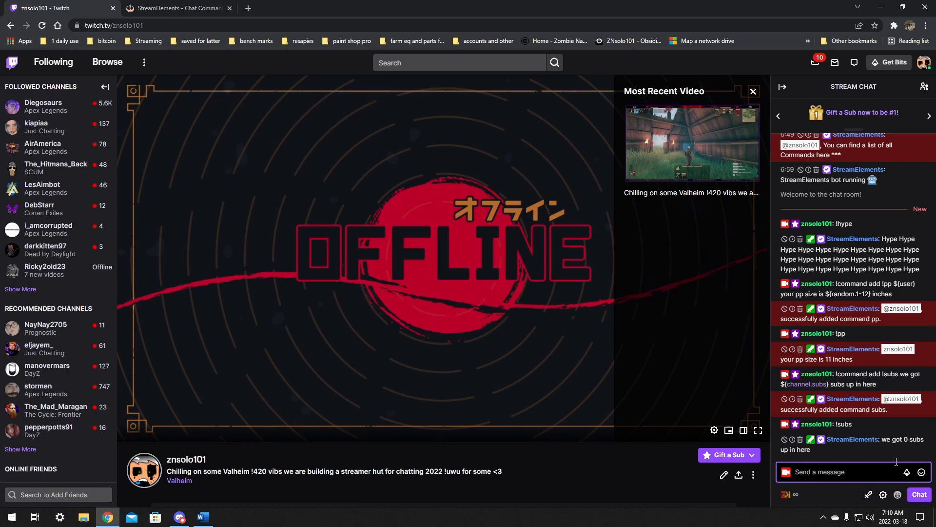
pyautogui.scroll(-2, 476, 390)
pyautogui.scroll(2, 487, 395)
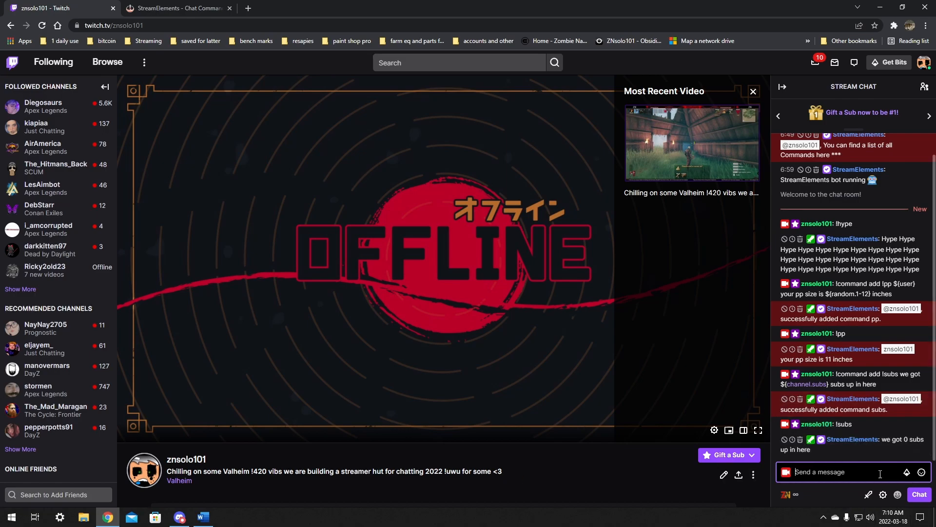
pyautogui.moveTo(909, 439); pyautogui.dragTo(903, 440)
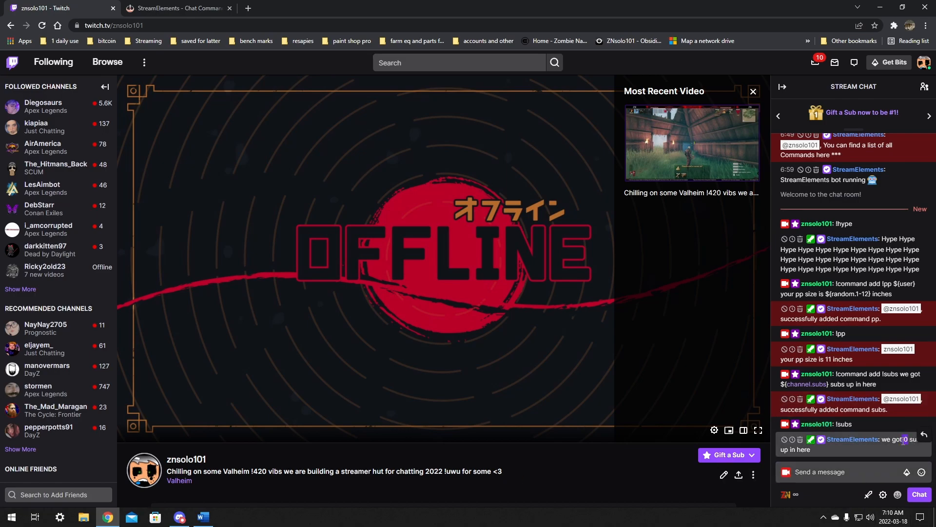
# Step: Add a !post command that replies with ${lasttweet} for the streamer's Twitter handle
pyautogui.click(824, 473)
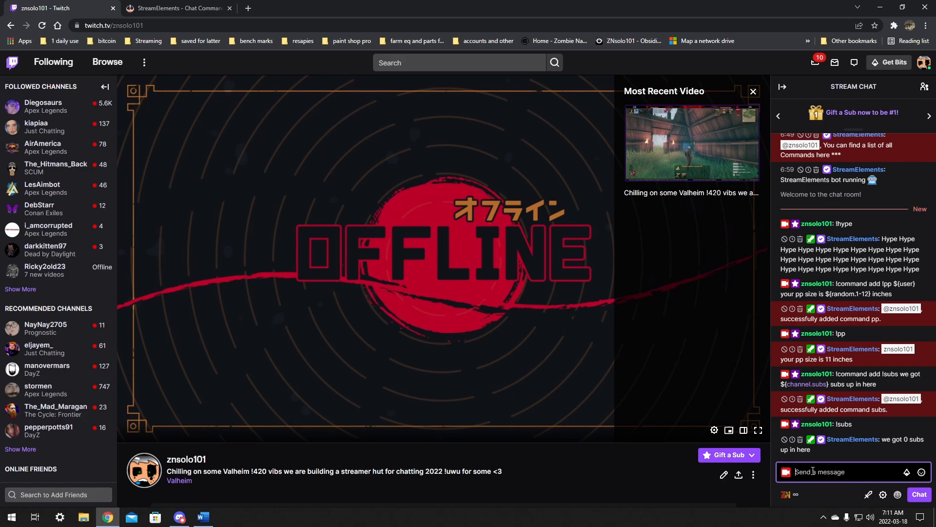
pyautogui.write('!command add !post')
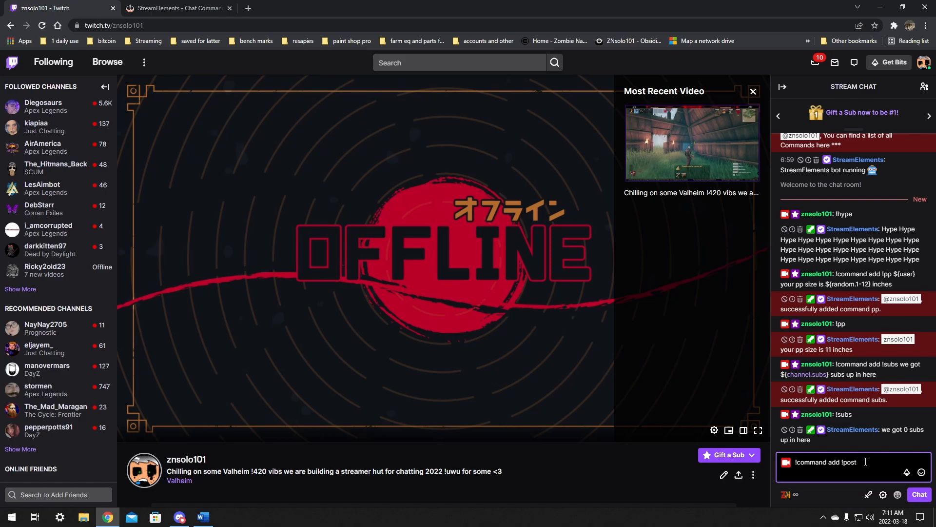
pyautogui.write(' ${')
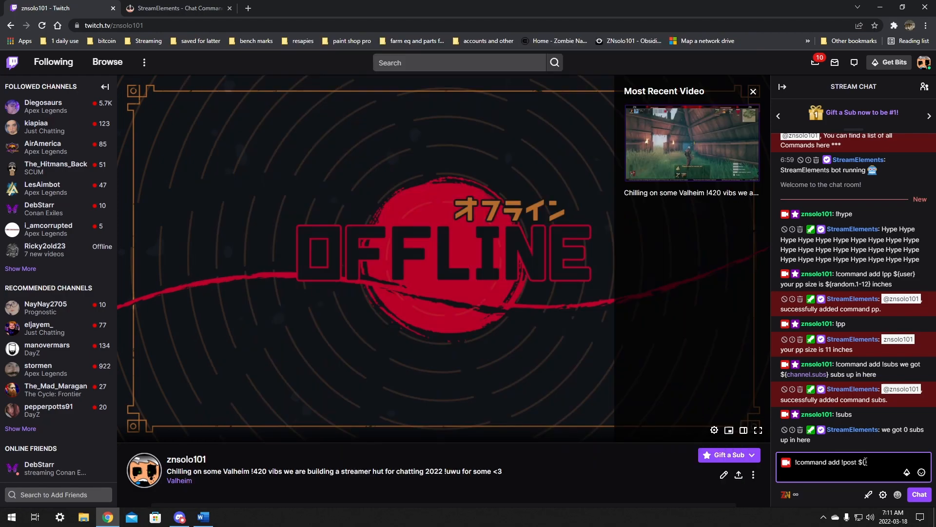
pyautogui.write('lasttwi')
pyautogui.press('BackSpace')
pyautogui.write('eet.@znsolo101')
pyautogui.press('Return')
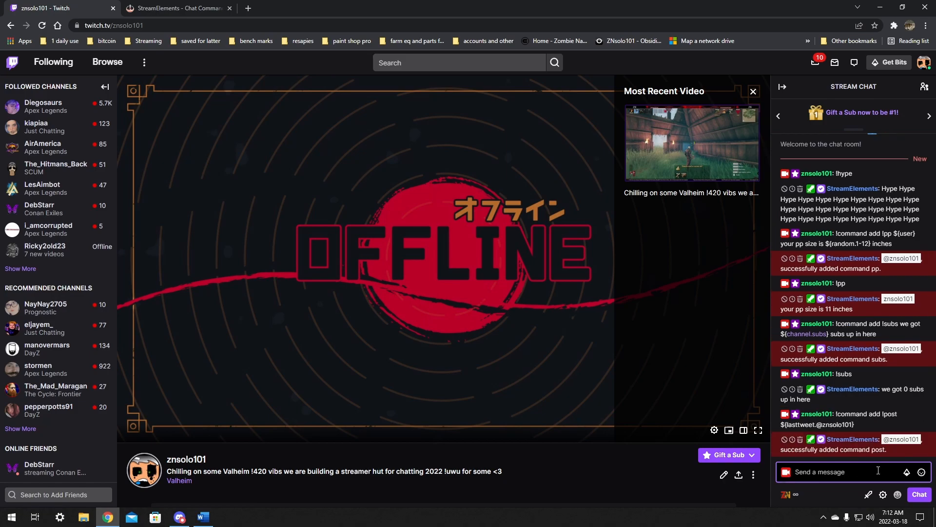
# Step: Test the !post command in chat
pyautogui.write('!po')
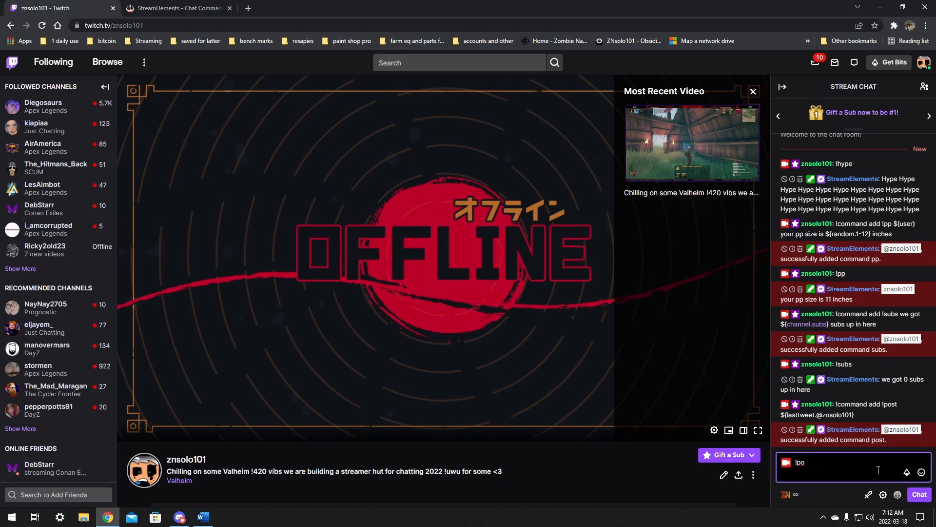
pyautogui.write('st')
pyautogui.press('Return')
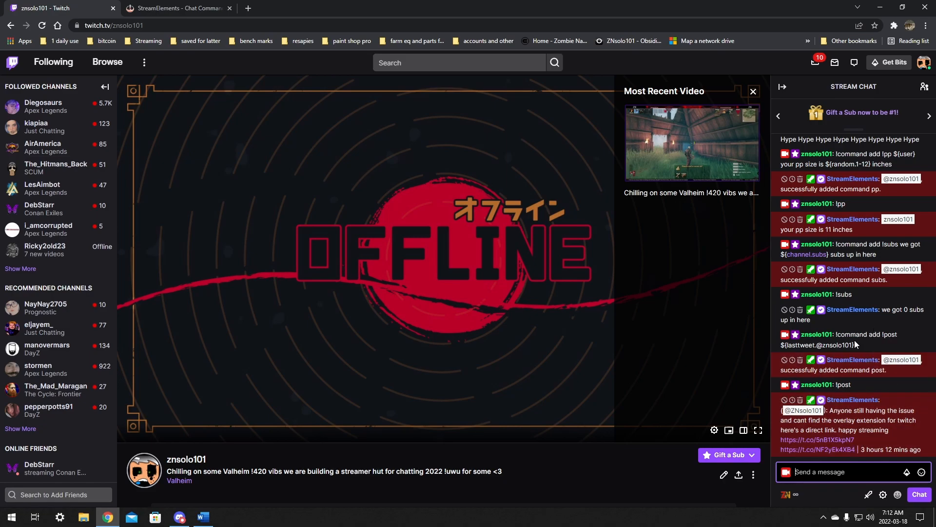
pyautogui.moveTo(823, 345); pyautogui.dragTo(853, 345)
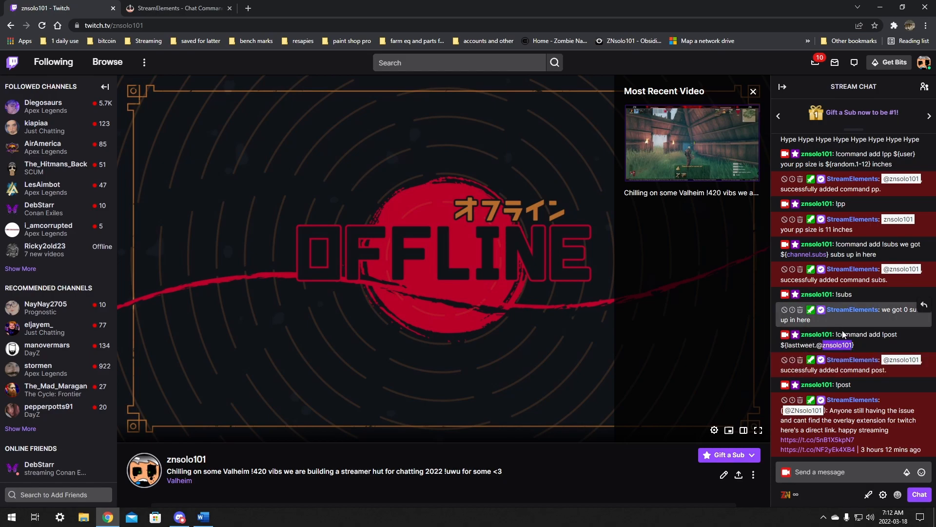
pyautogui.click(826, 468)
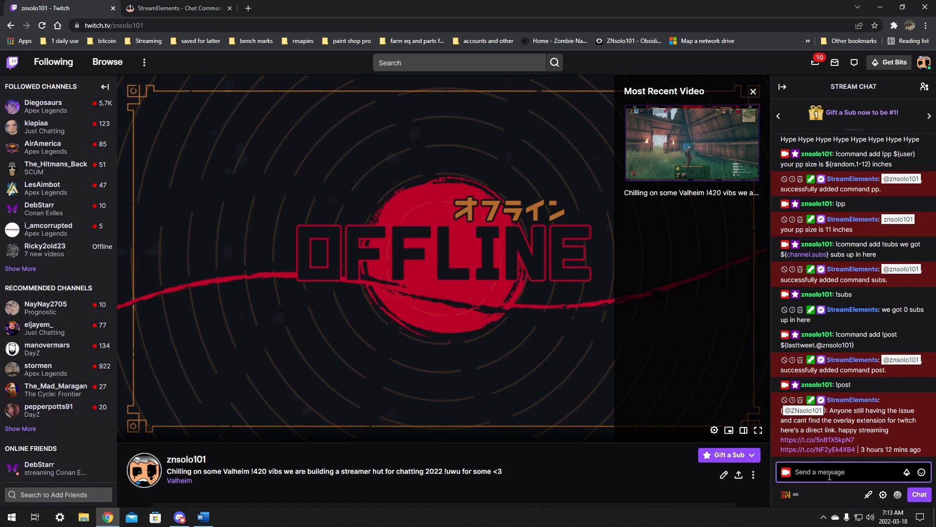
# Step: Add a !lurk command replying "thank you for the lurk ${user} I appreciate you <3" and test it with !lurk
pyautogui.write('!')
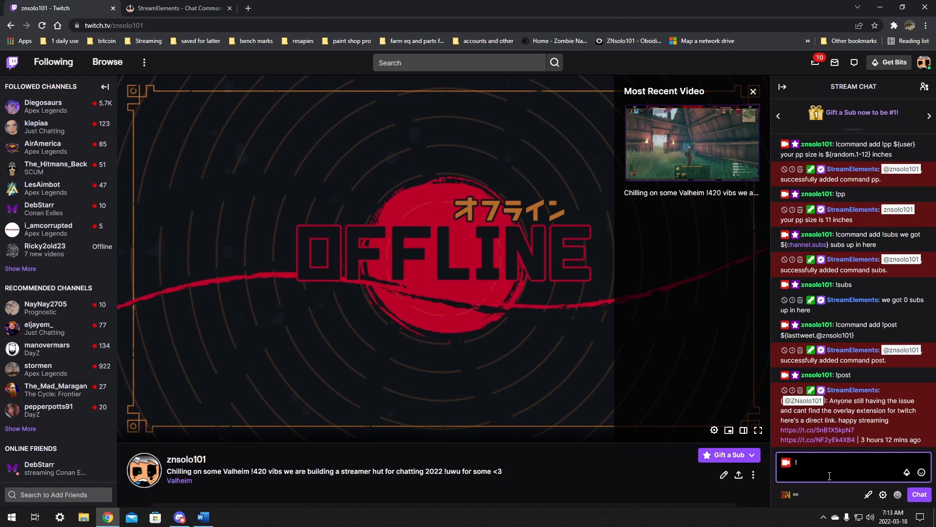
pyautogui.write('command add !lurk')
pyautogui.write('thank you for the lurk ${user}')
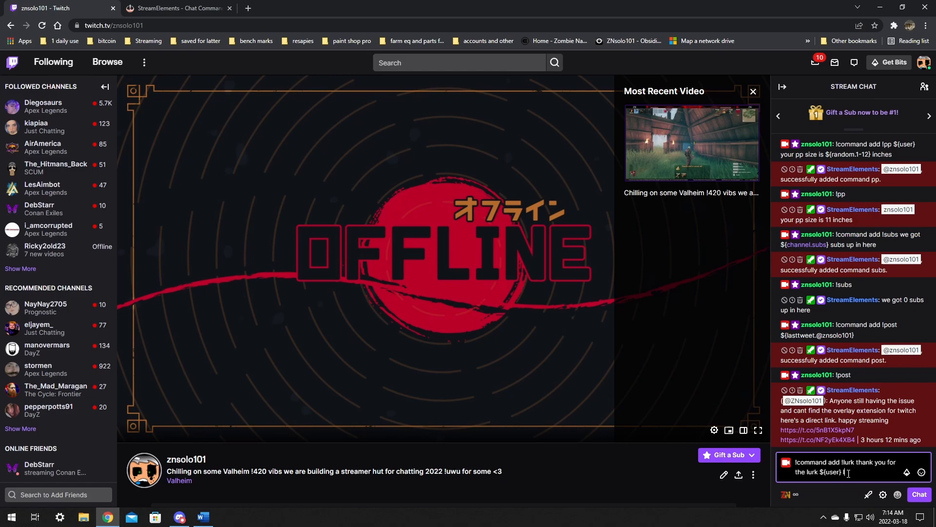
pyautogui.write('appreciate you <3')
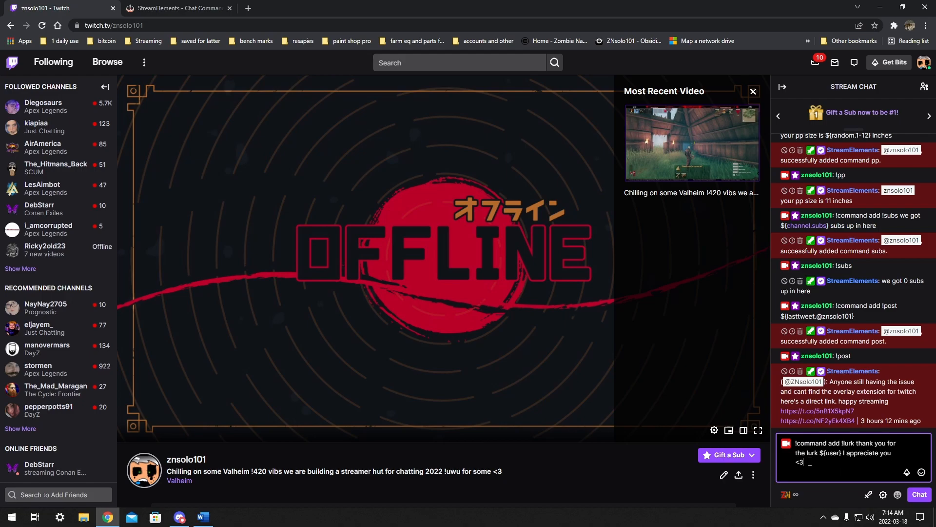
pyautogui.press('Return')
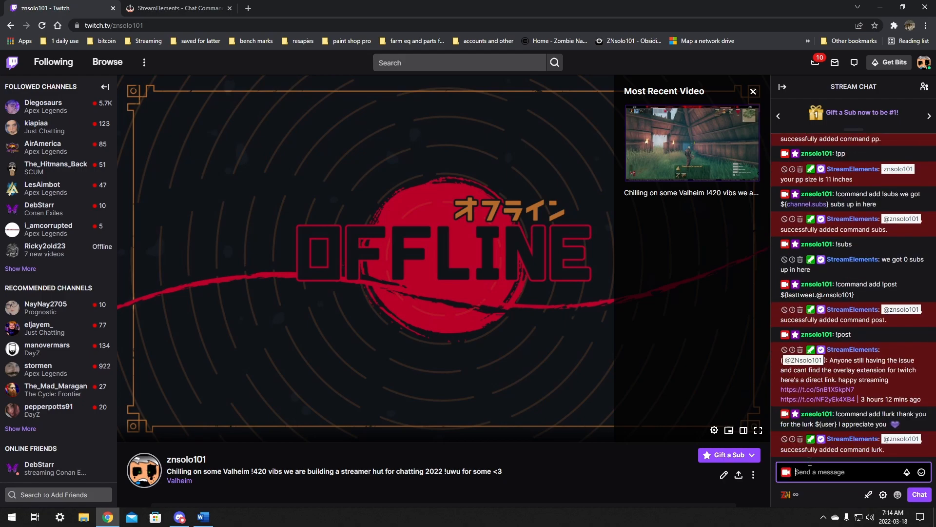
pyautogui.write('!lurk')
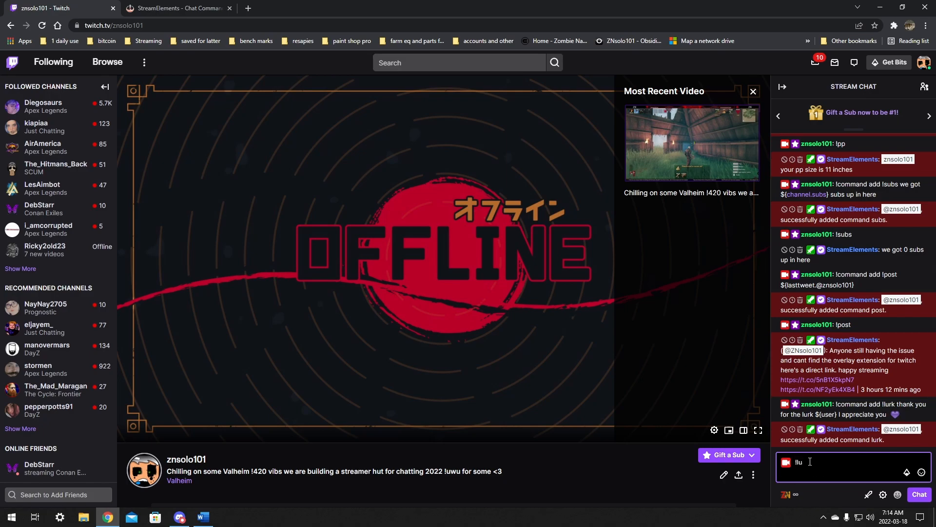
pyautogui.press('Return')
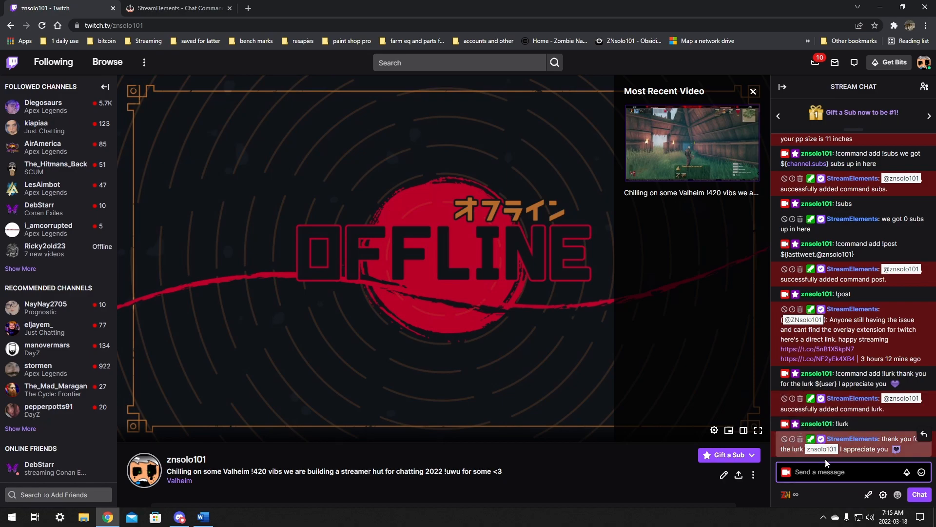
# Step: Add a !420 command replying "${user} Am i getting buzzed. ${random.pick 'maybe' 'yes' 'no' 'Already had to much'}"
pyautogui.write('!command add !')
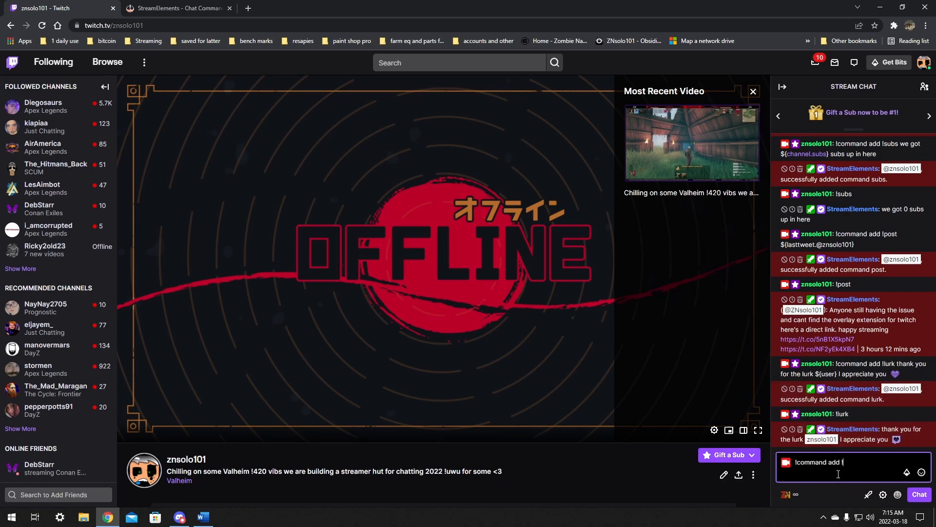
pyautogui.write('420')
pyautogui.write('${}')
pyautogui.write('user')
pyautogui.write(' Am')
pyautogui.write(' i getting buzzed')
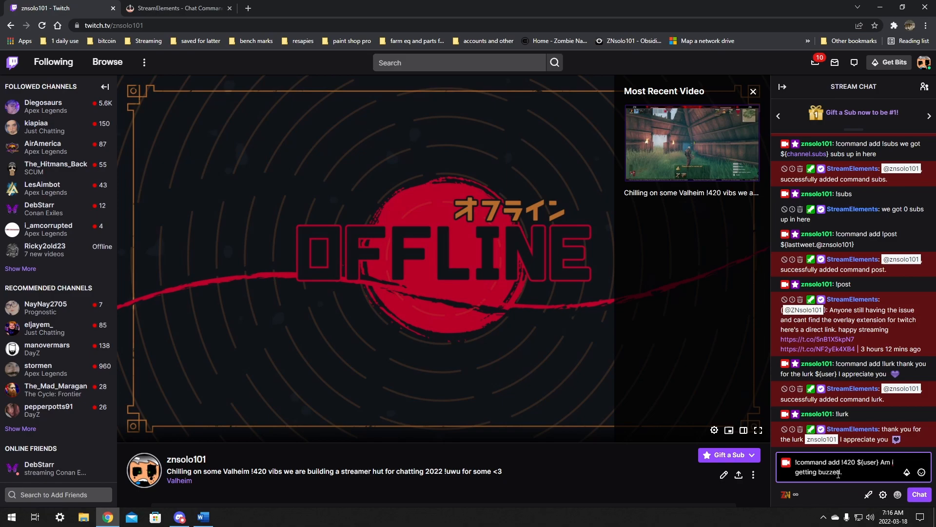
pyautogui.write('. ${}random.pick "')
pyautogui.press('BackSpace')
pyautogui.write("'")
pyautogui.write('"')
pyautogui.write('maybe"')
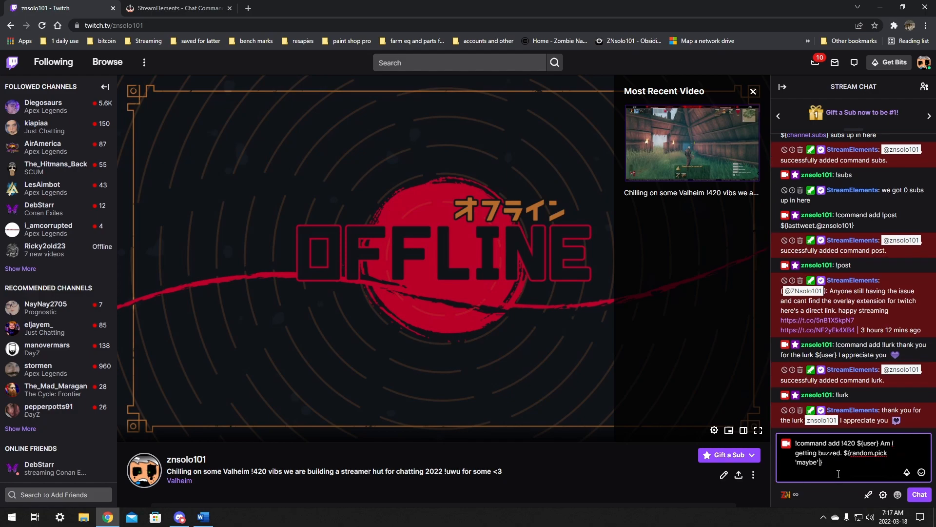
pyautogui.write("'")
pyautogui.write('yes')
pyautogui.write(" 'no' 'Already had to much")
pyautogui.click(888, 453)
pyautogui.write("'")
pyautogui.click(821, 463)
pyautogui.click(854, 464)
pyautogui.click(826, 471)
pyautogui.press('Return')
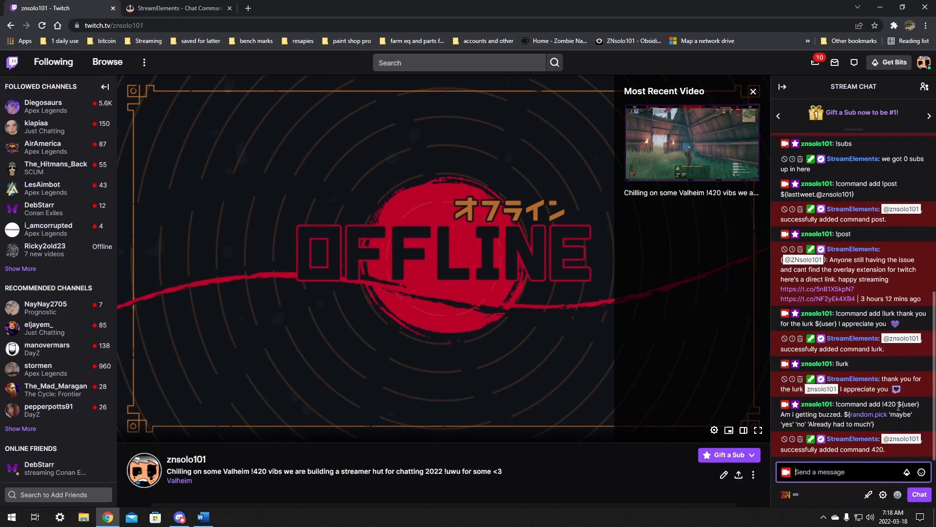
# Step: Test the !420 command in chat
pyautogui.write('!')
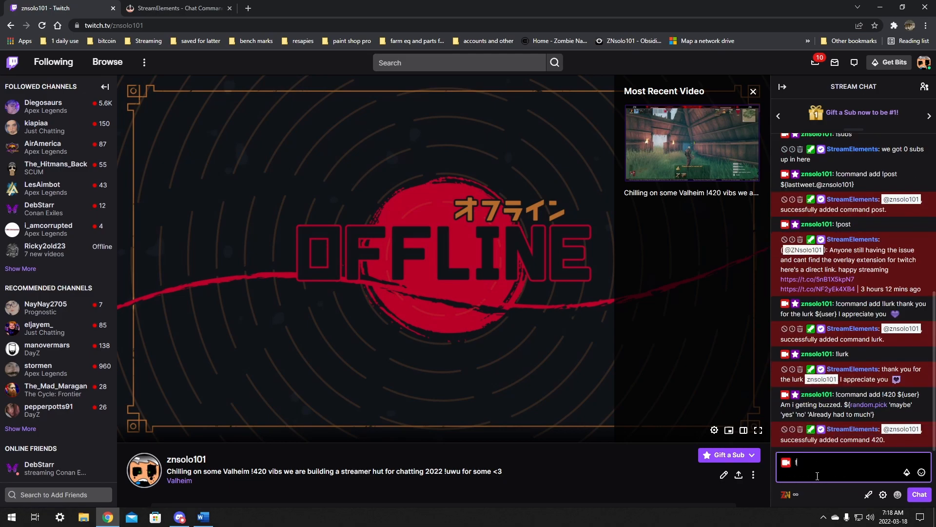
pyautogui.write('420')
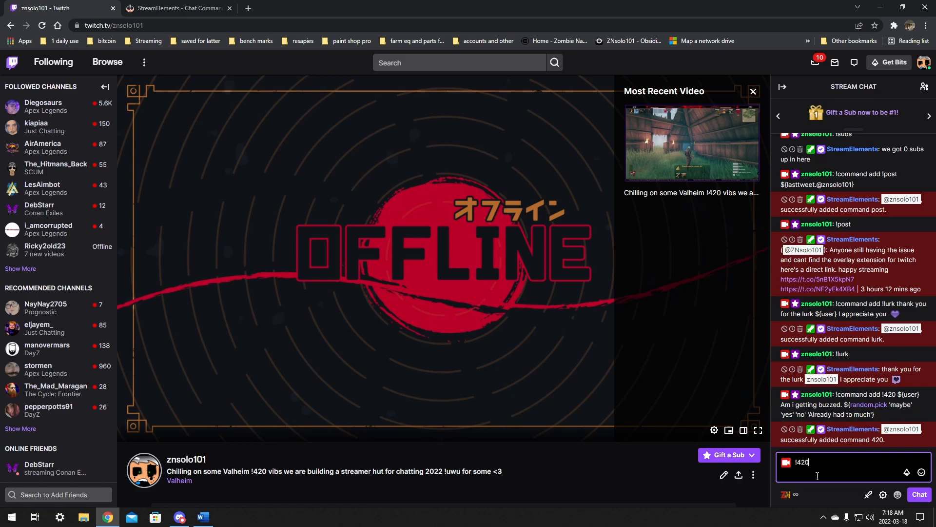
pyautogui.press('Return')
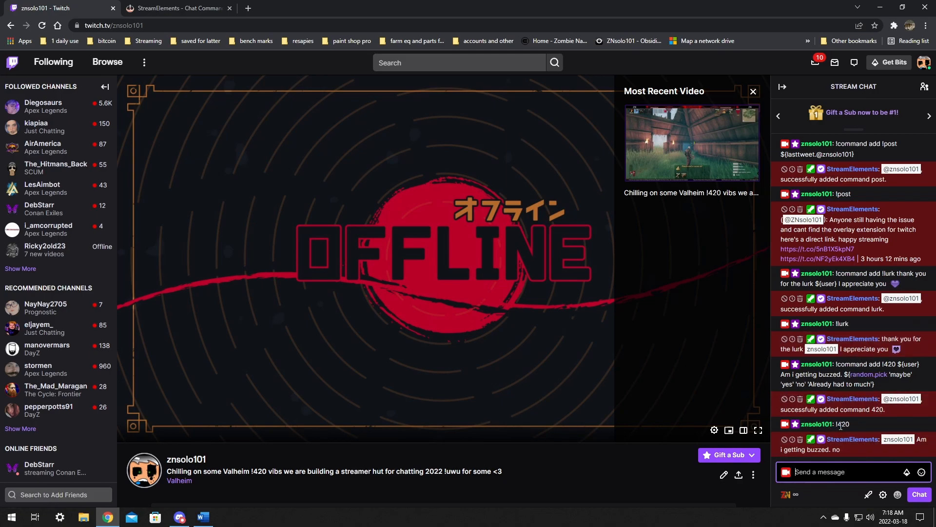
pyautogui.moveTo(839, 426); pyautogui.dragTo(852, 425)
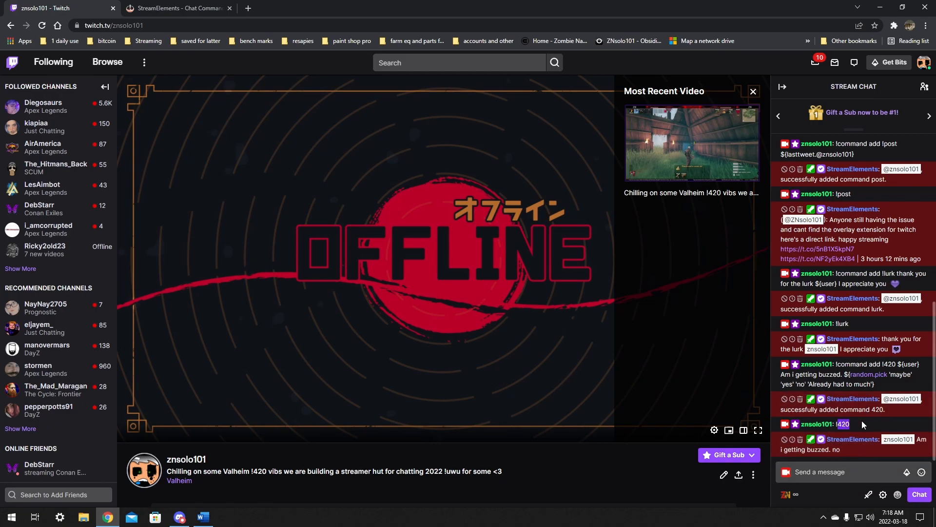
pyautogui.moveTo(781, 451); pyautogui.dragTo(847, 452)
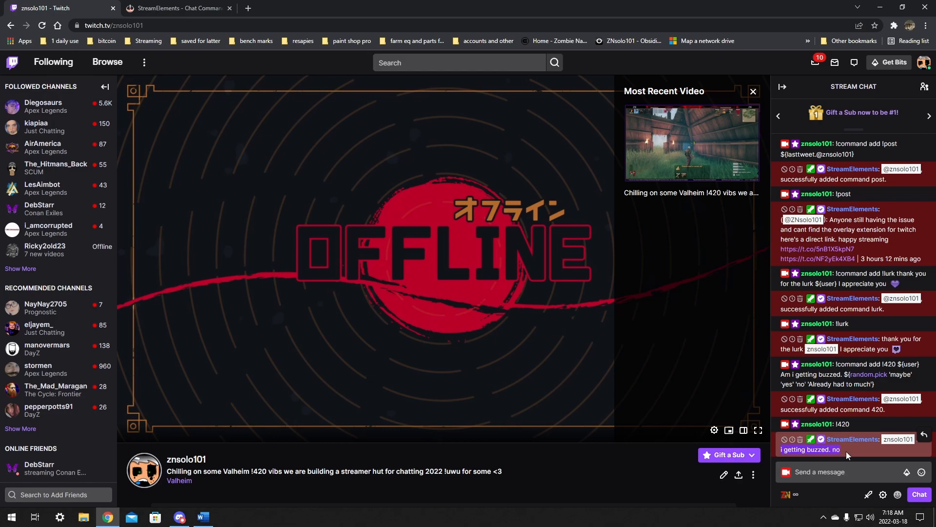
pyautogui.click(860, 471)
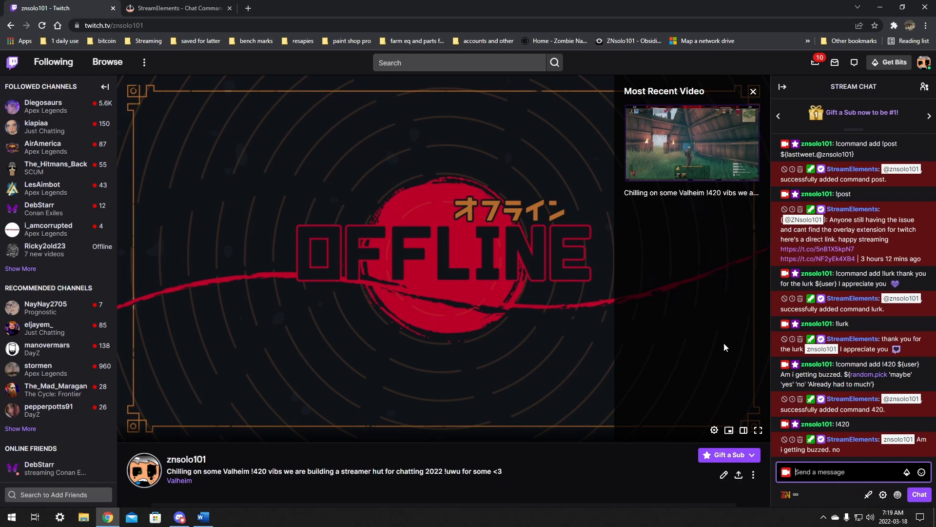
pyautogui.scroll(-3, 723, 347)
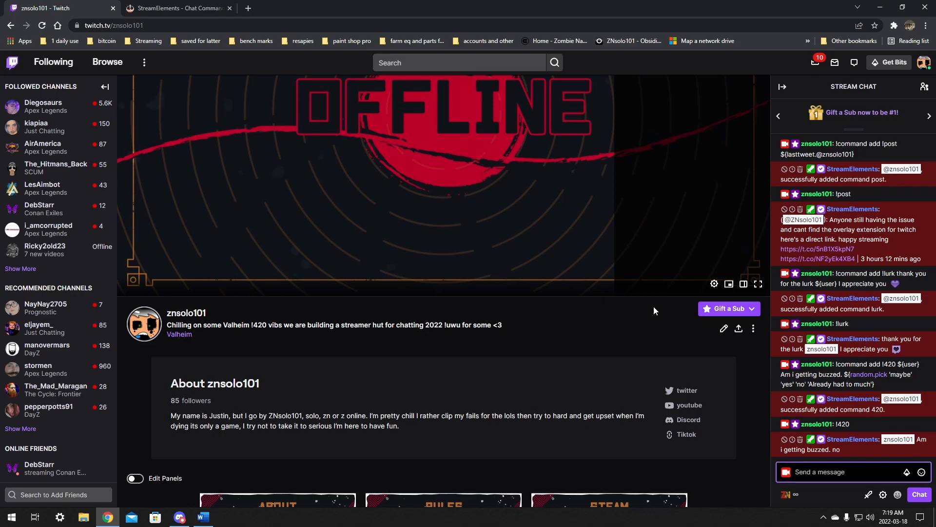
pyautogui.scroll(1, 665, 299)
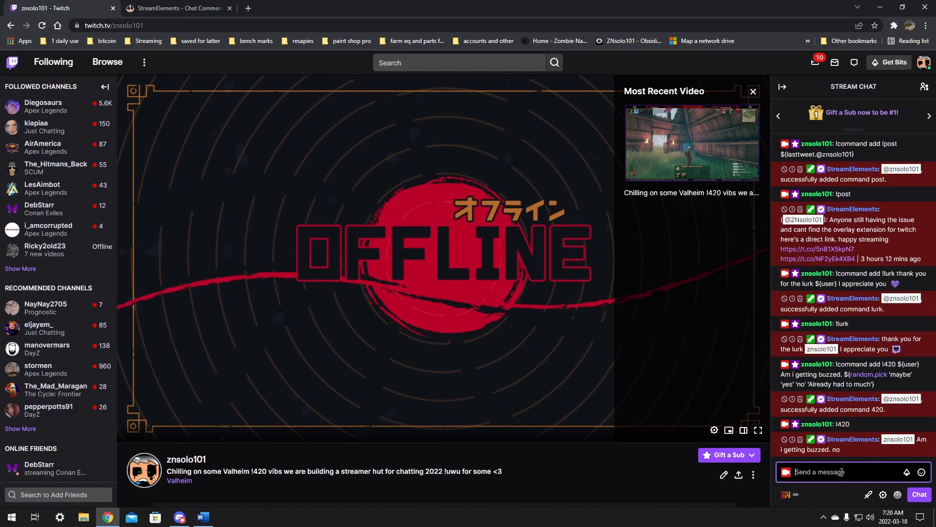
pyautogui.write('!command add !so')
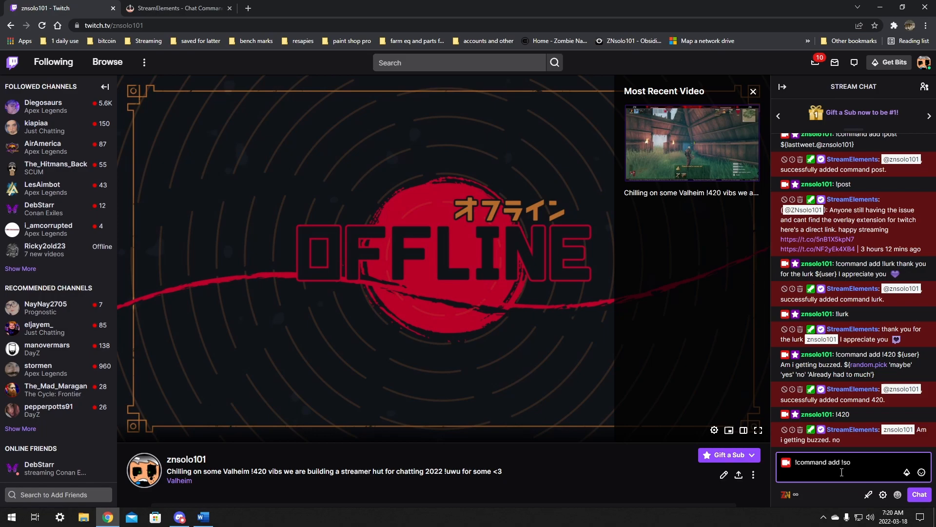
pyautogui.write(' Check out')
pyautogui.write(' $')
pyautogui.write('{}')
pyautogui.write('1')
pyautogui.write('at')
pyautogui.write(' h')
pyautogui.write('ttp')
pyautogui.write('://twitch')
pyautogui.write('.tv/')
pyautogui.write('$')
pyautogui.write('{')
pyautogui.write('channe')
pyautogui.write('l')
pyautogui.write(' $')
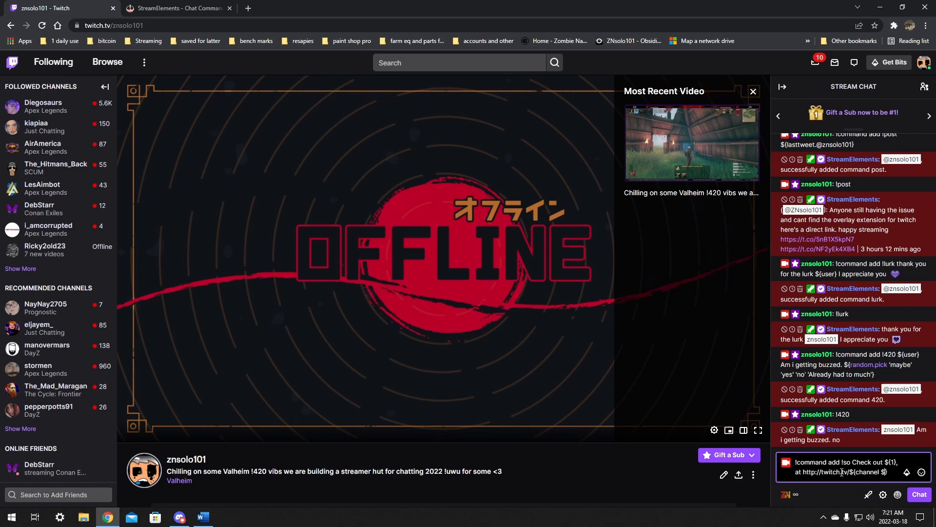
pyautogui.write('{')
pyautogui.write('1}')
pyautogui.write('They where la')
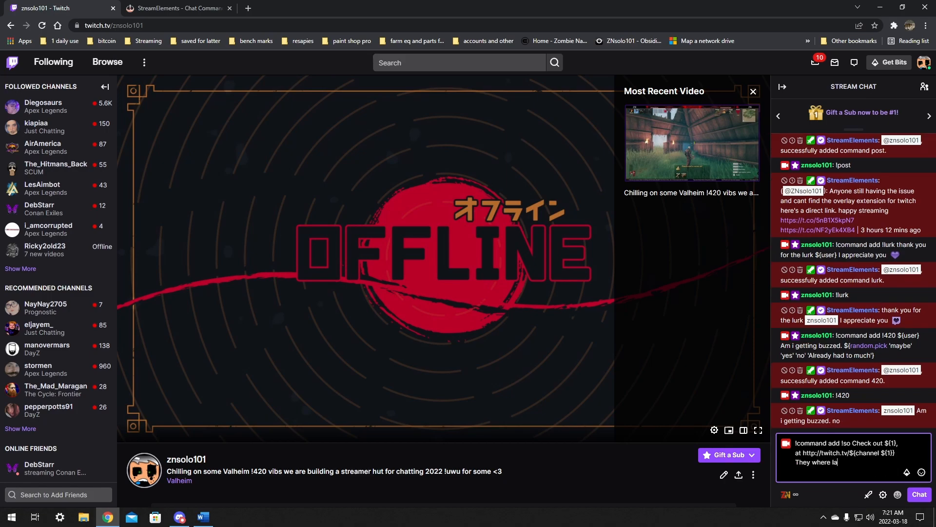
pyautogui.write('st seen playing ')
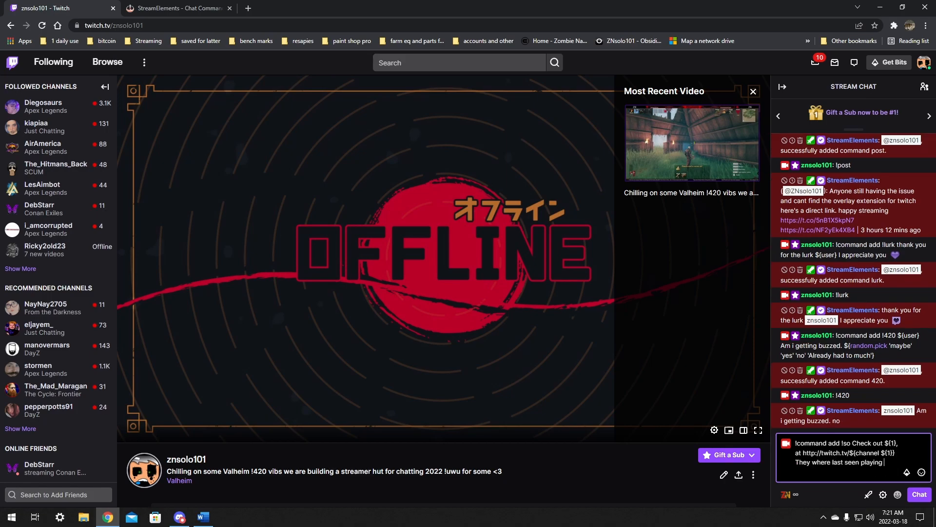
pyautogui.write('${}game ${1')
pyautogui.press('Return')
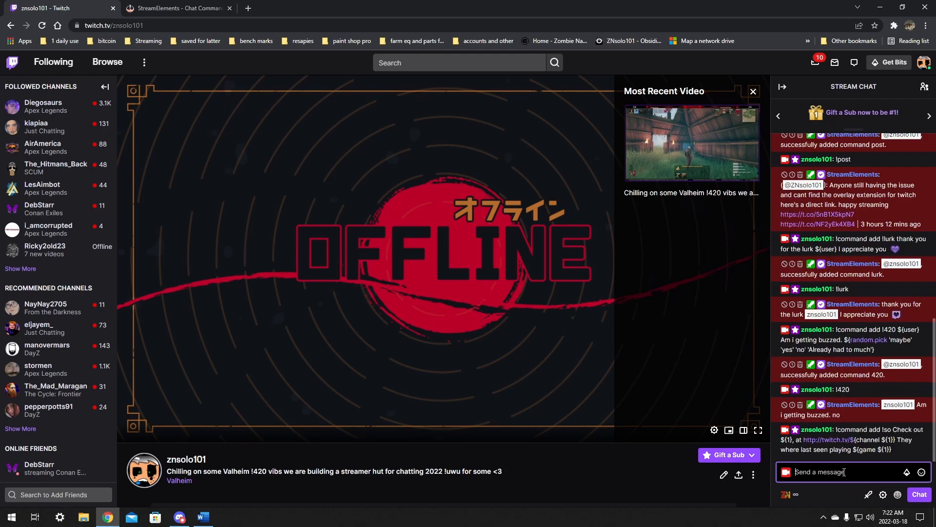
# Step: Test the !so command by shouting out the streamer's own channel
pyautogui.write('!')
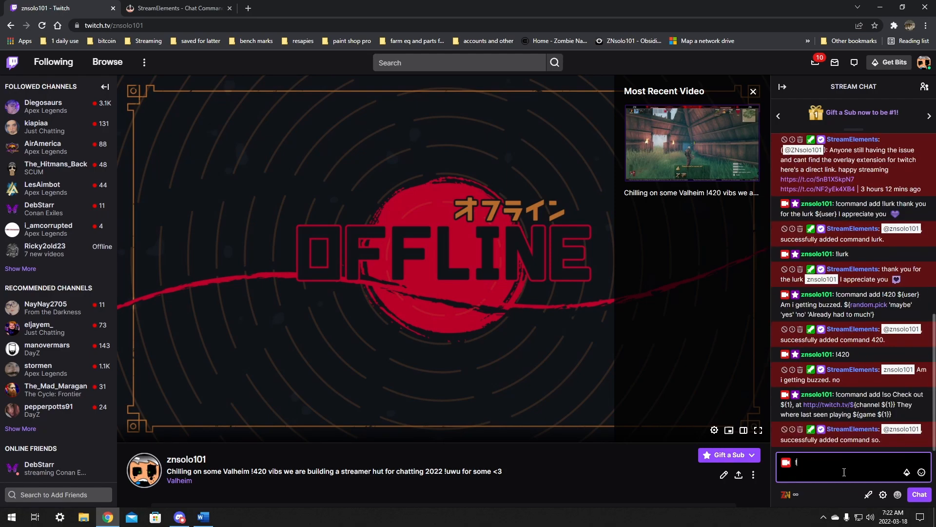
pyautogui.write('so @')
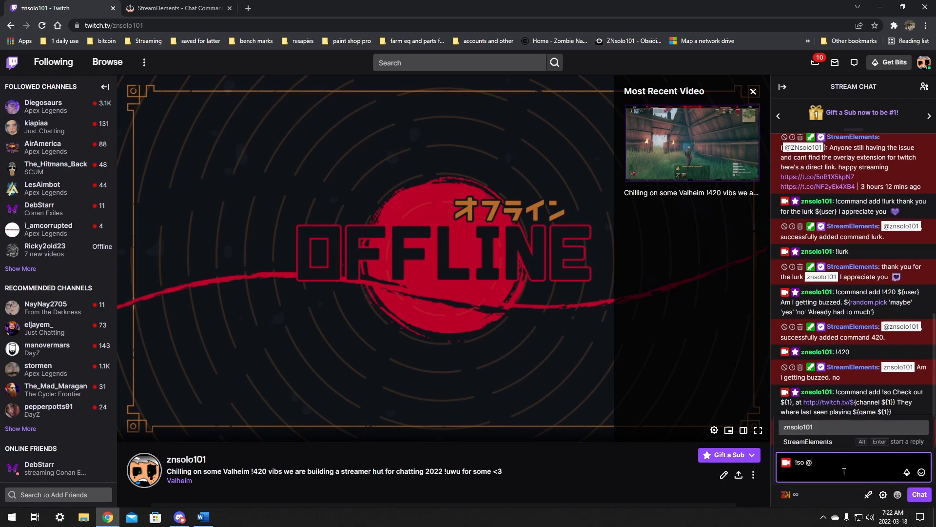
pyautogui.write('znsolo101')
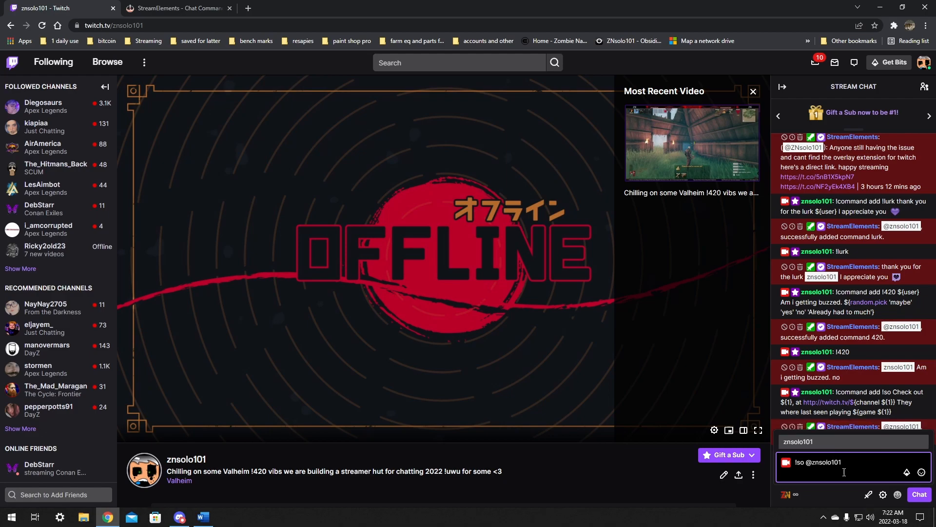
pyautogui.press('Return')
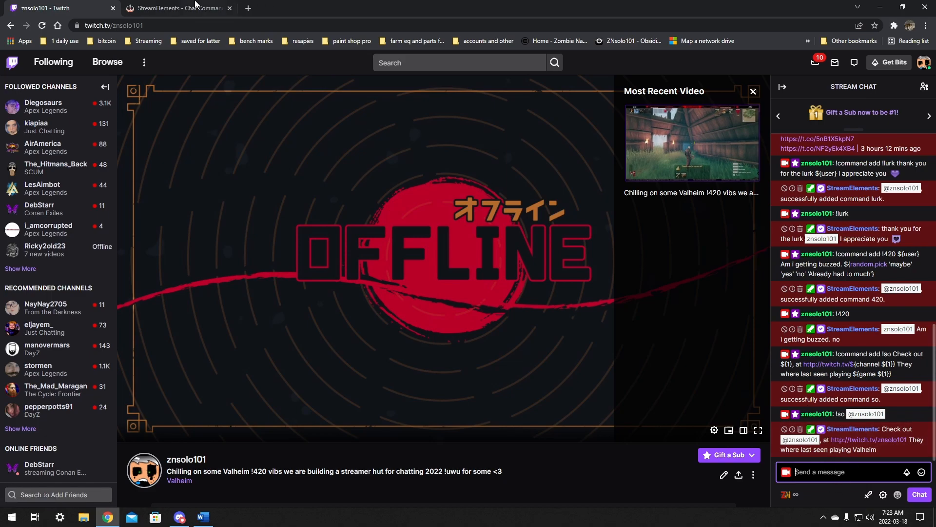
# Step: Open the custom chat commands list in the StreamElements dashboard
pyautogui.click(170, 5)
pyautogui.click(45, 102)
pyautogui.click(44, 102)
pyautogui.click(73, 122)
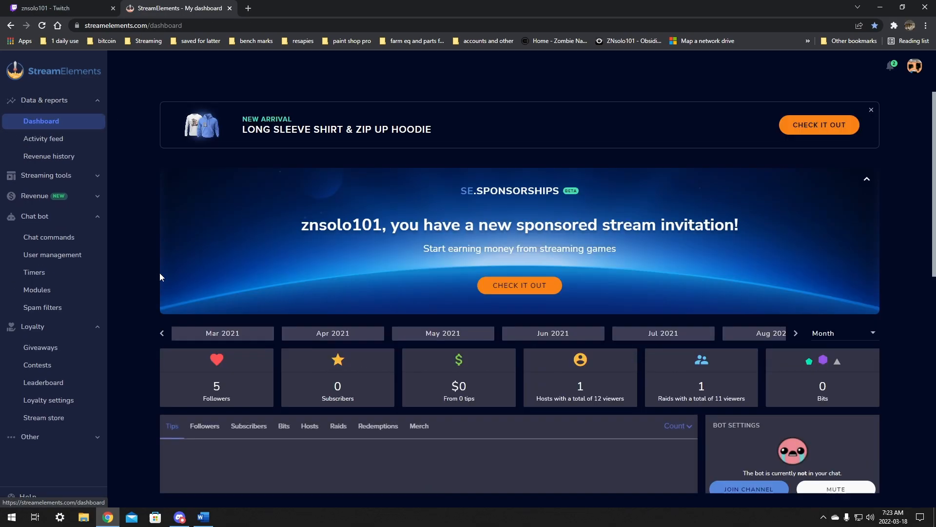
pyautogui.click(30, 218)
pyautogui.click(30, 218)
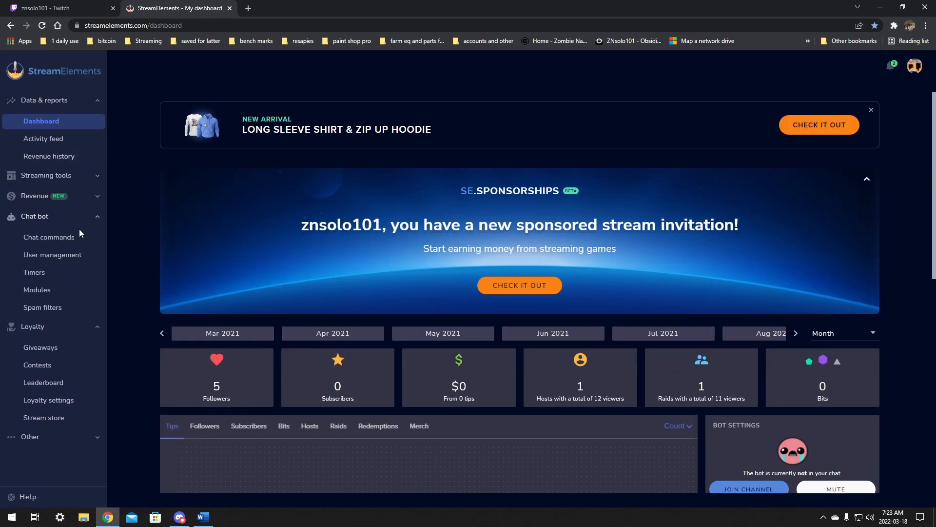
pyautogui.click(30, 240)
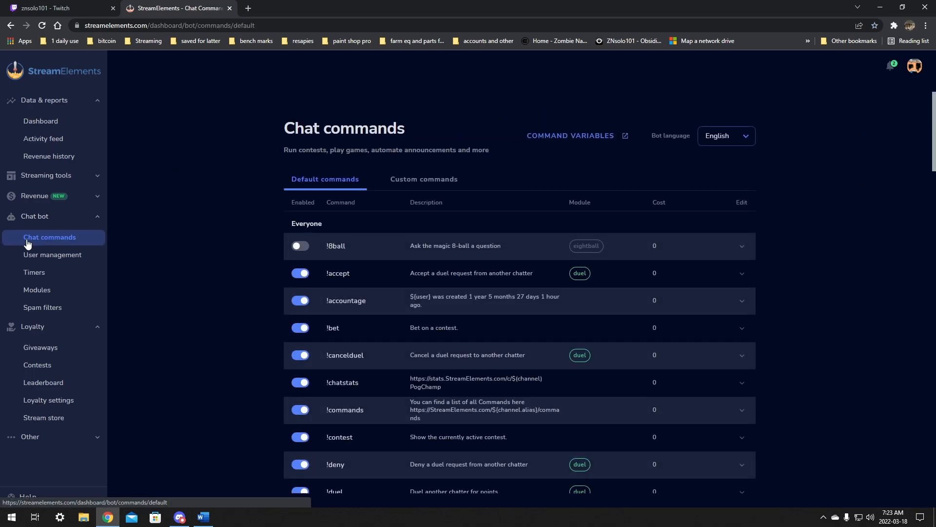
pyautogui.click(416, 181)
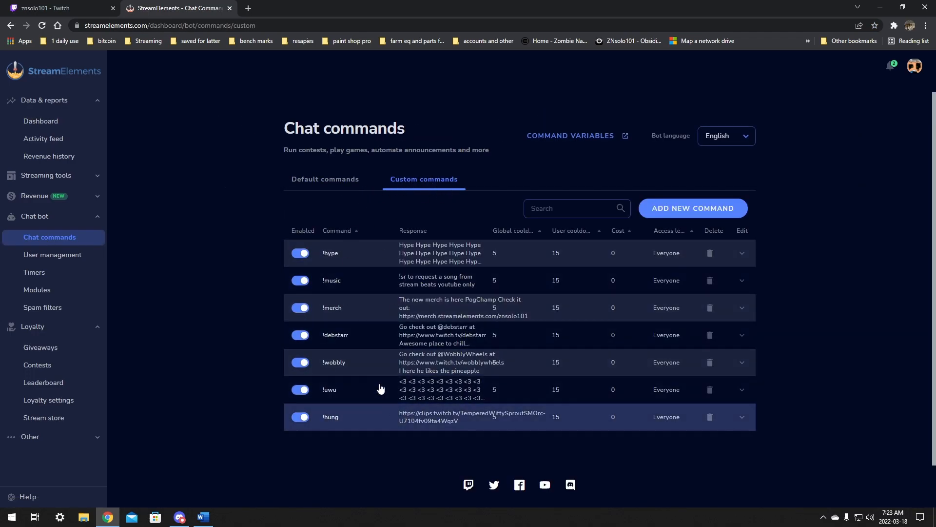
# Step: Restrict the !so command's user level to Moderator and save the change
pyautogui.click(42, 25)
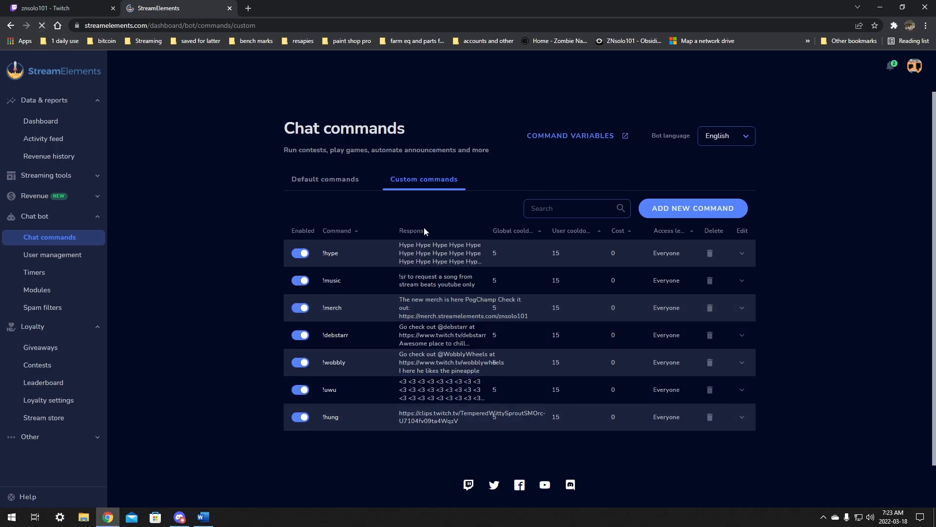
pyautogui.scroll(-1, 393, 442)
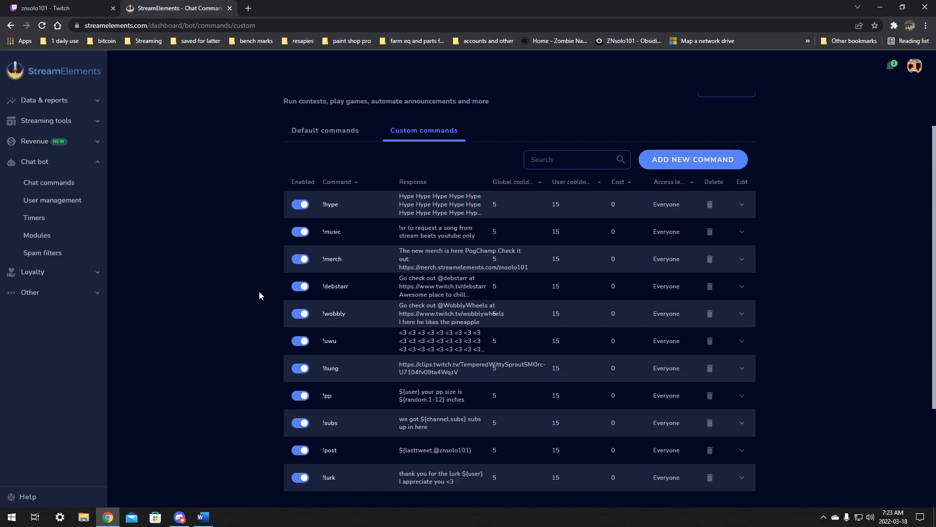
pyautogui.scroll(-2, 259, 291)
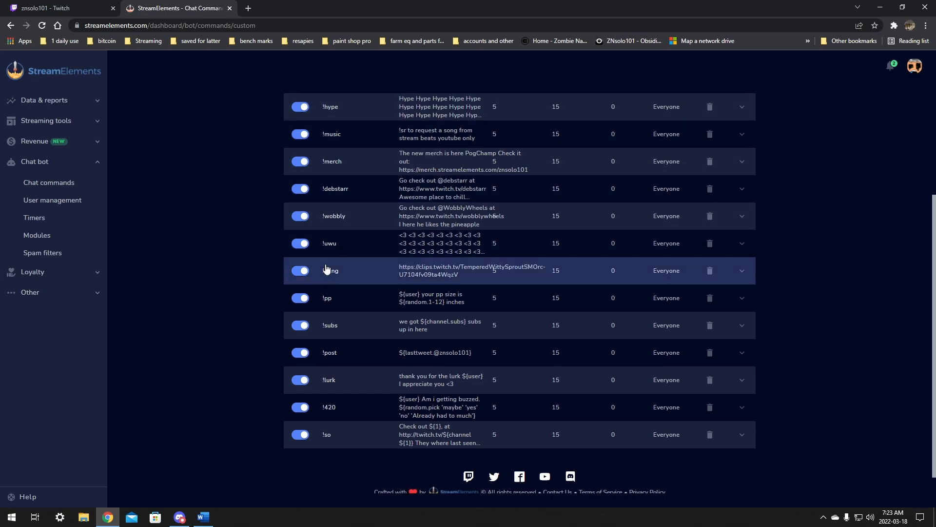
pyautogui.click(377, 440)
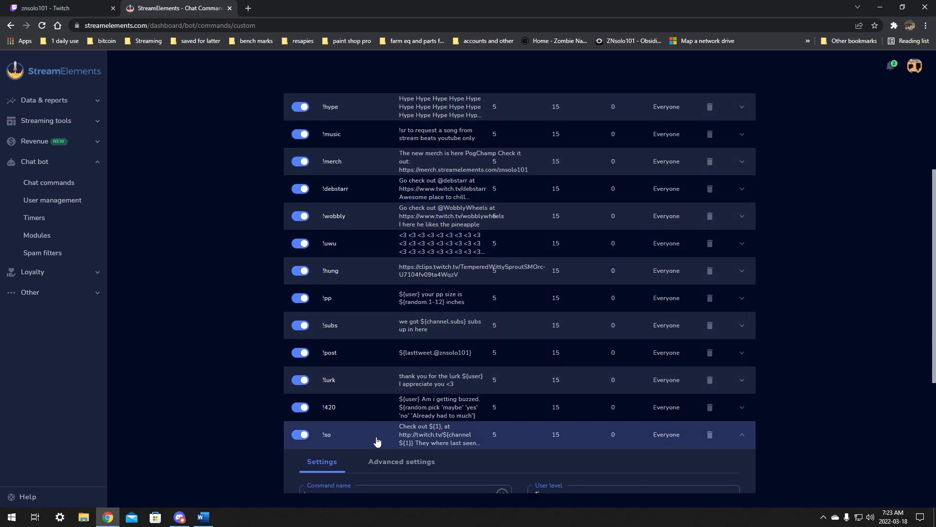
pyautogui.scroll(-3, 377, 440)
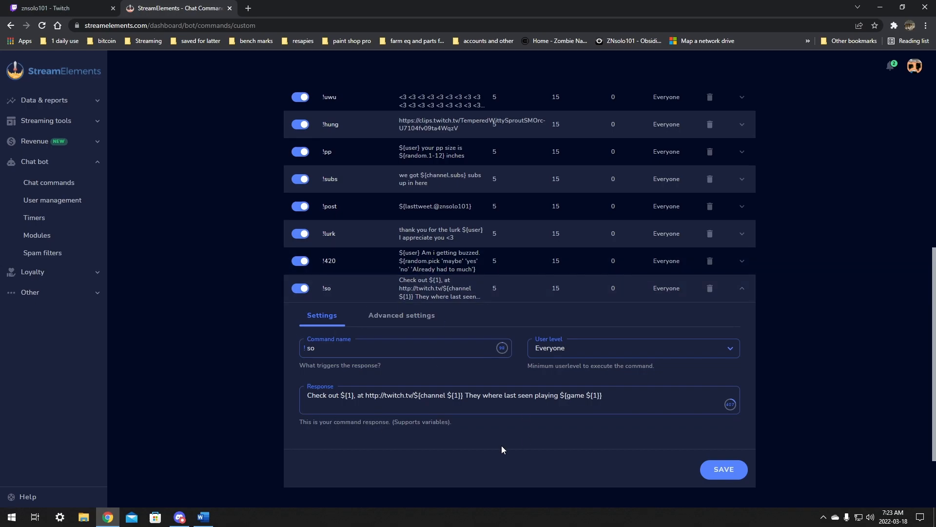
pyautogui.click(540, 340)
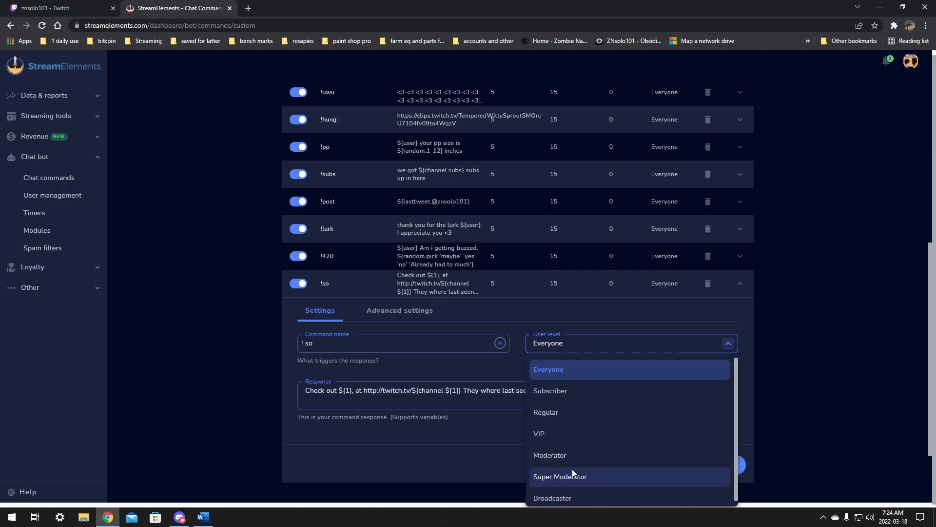
pyautogui.click(560, 458)
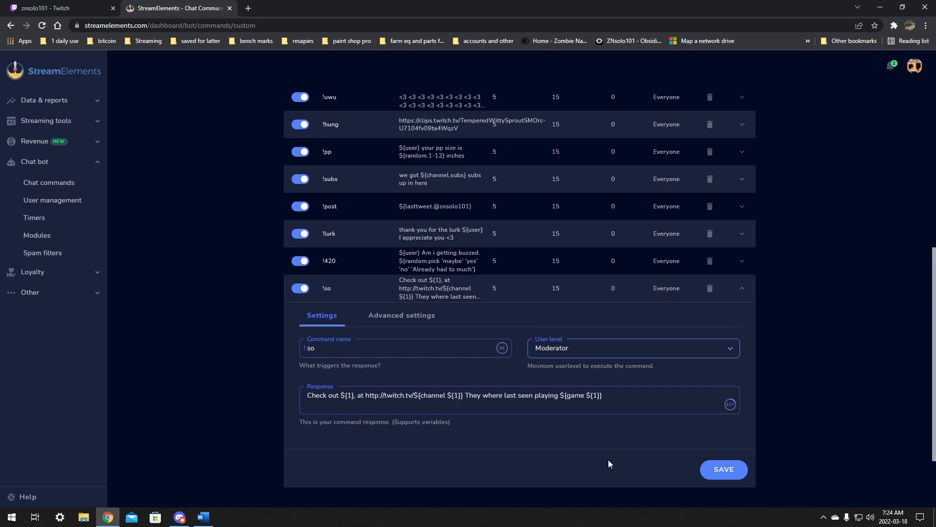
pyautogui.click(725, 470)
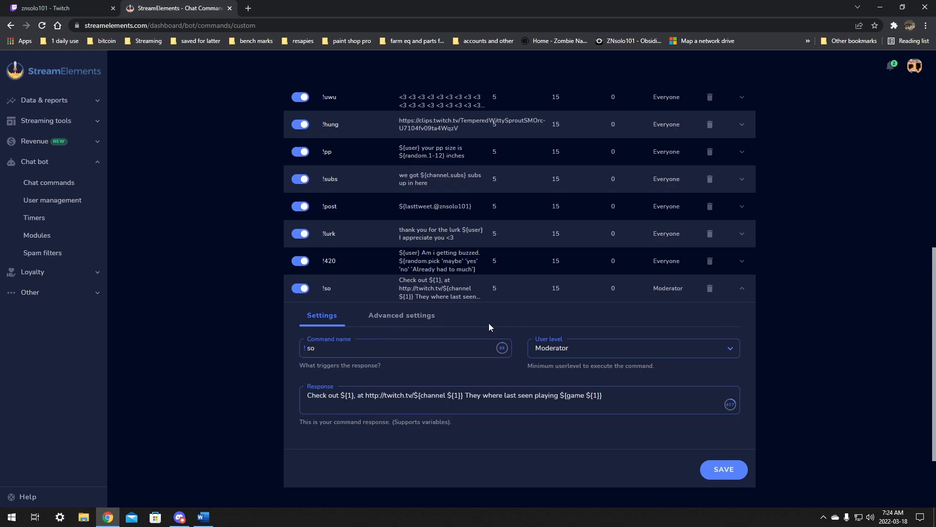
pyautogui.click(358, 293)
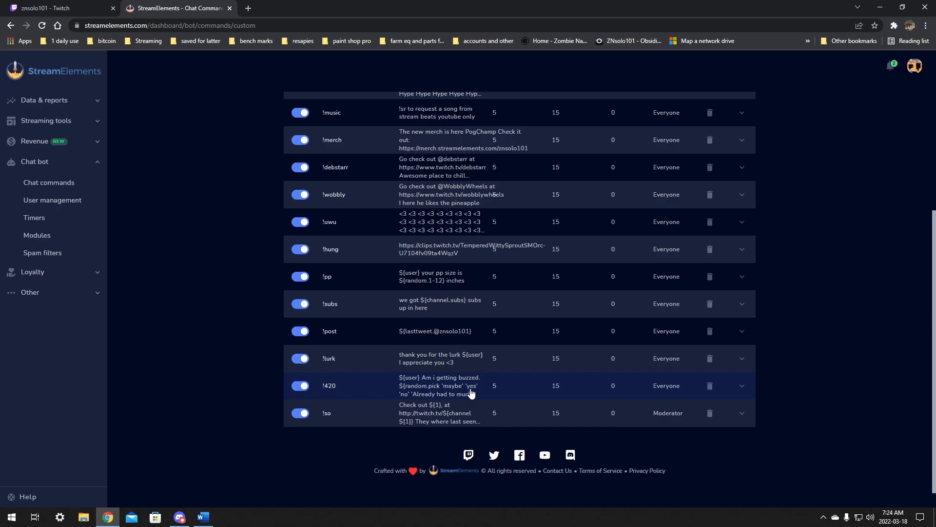
# Step: Open the command variables reference page in a new tab and look through the available variables
pyautogui.scroll(1, 471, 393)
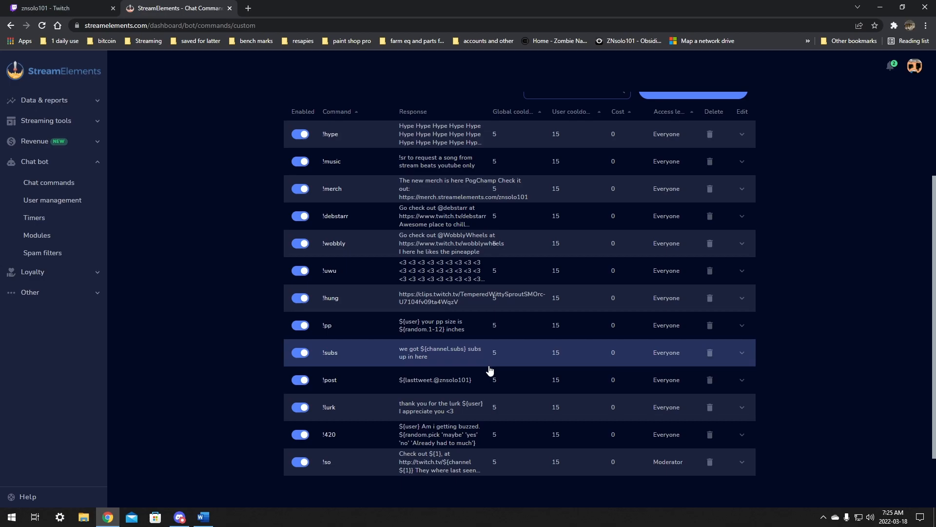
pyautogui.scroll(2, 476, 345)
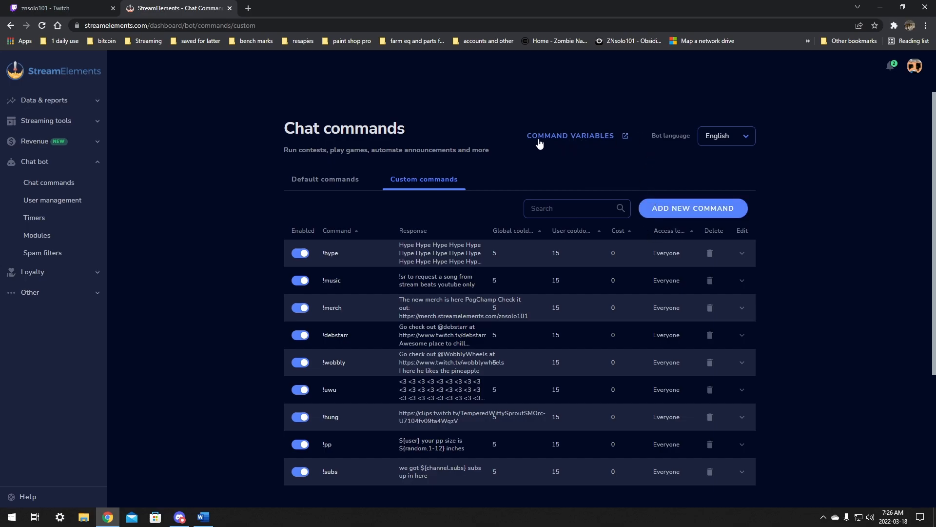
pyautogui.click(572, 137)
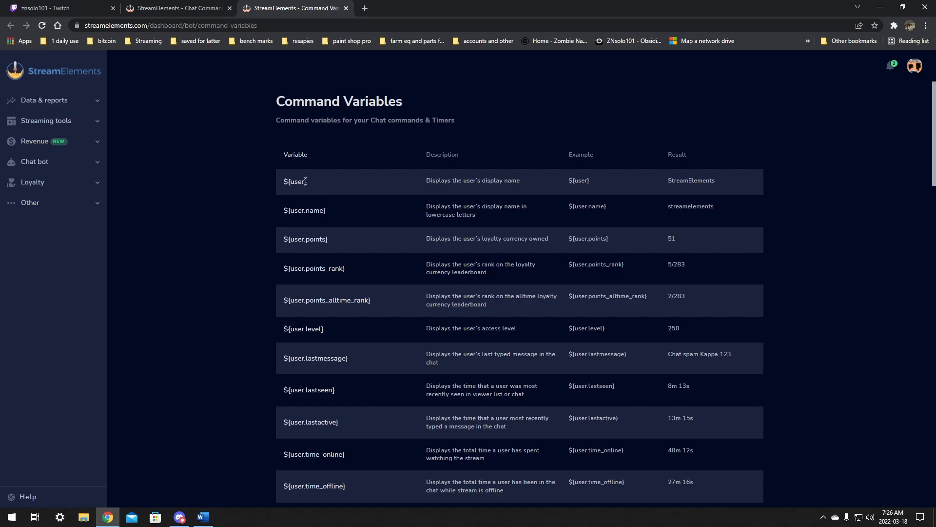
pyautogui.moveTo(306, 181); pyautogui.dragTo(274, 182)
pyautogui.click(335, 194)
pyautogui.scroll(-2, 343, 282)
pyautogui.scroll(2, 343, 283)
pyautogui.moveTo(315, 182); pyautogui.dragTo(282, 182)
pyautogui.moveTo(314, 185)
pyautogui.mouseDown()
pyautogui.moveTo(283, 184)
pyautogui.moveTo(327, 184)
pyautogui.moveTo(284, 181)
pyautogui.moveTo(313, 185)
pyautogui.mouseUp()
pyautogui.scroll(-1, 347, 183)
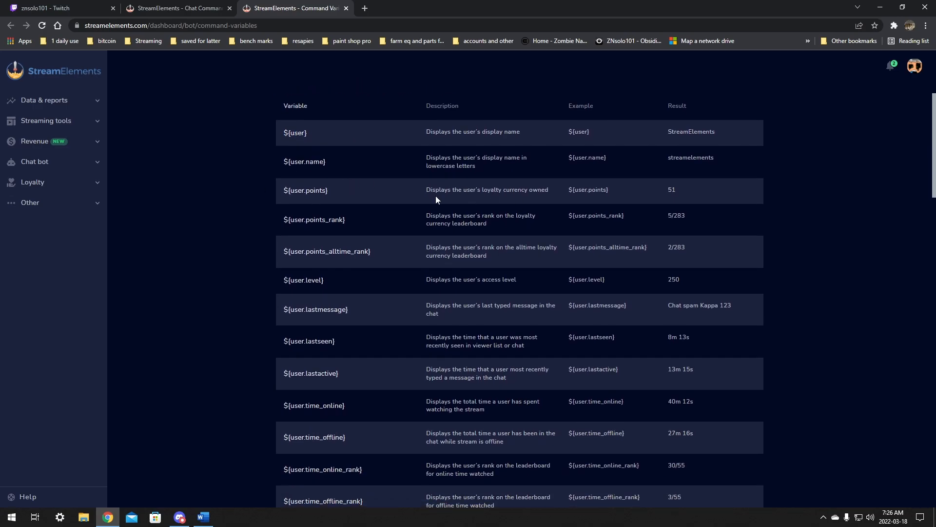
pyautogui.scroll(-10, 486, 358)
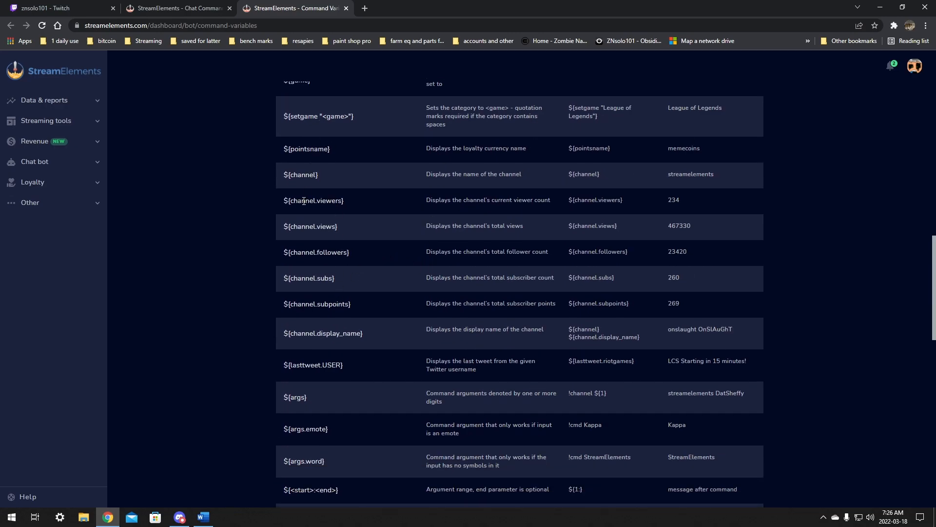
pyautogui.scroll(-2, 355, 340)
pyautogui.scroll(15, 325, 403)
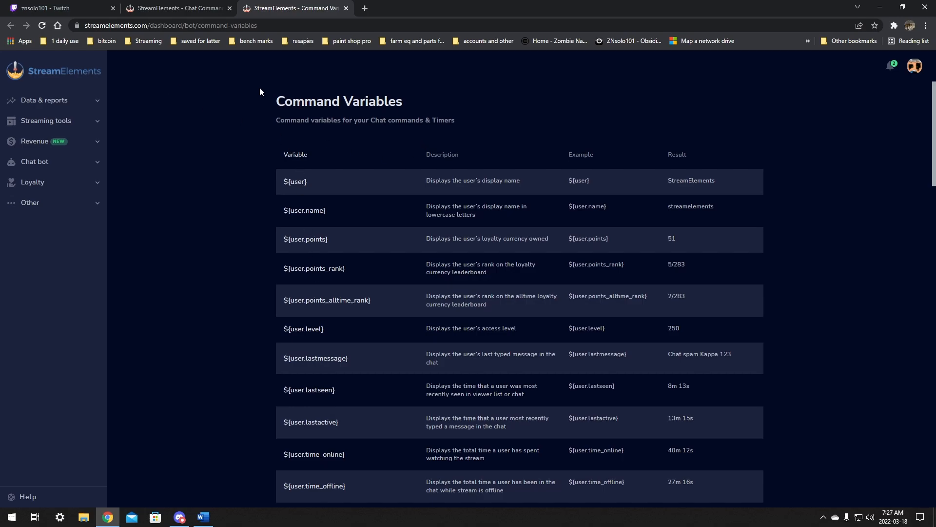
pyautogui.click(346, 8)
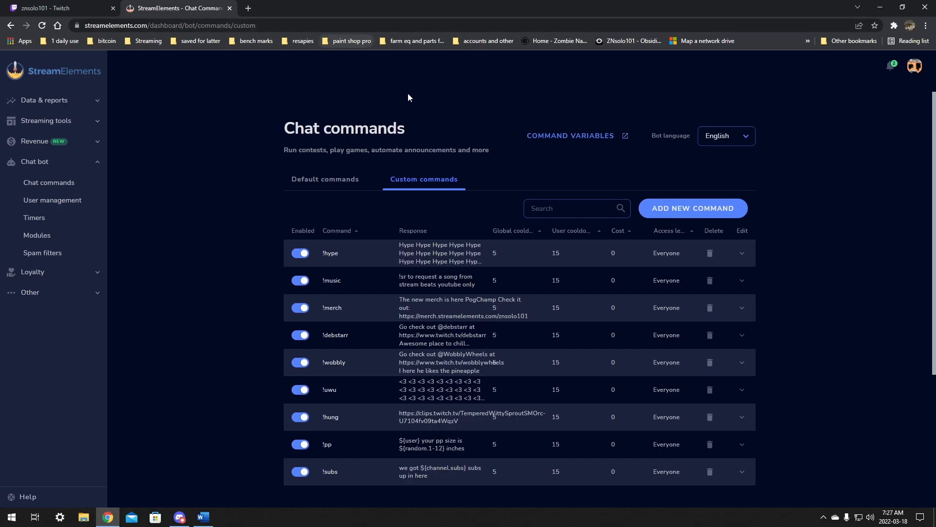
# Step: Start a new custom command and look through the list of command templates
pyautogui.click(682, 209)
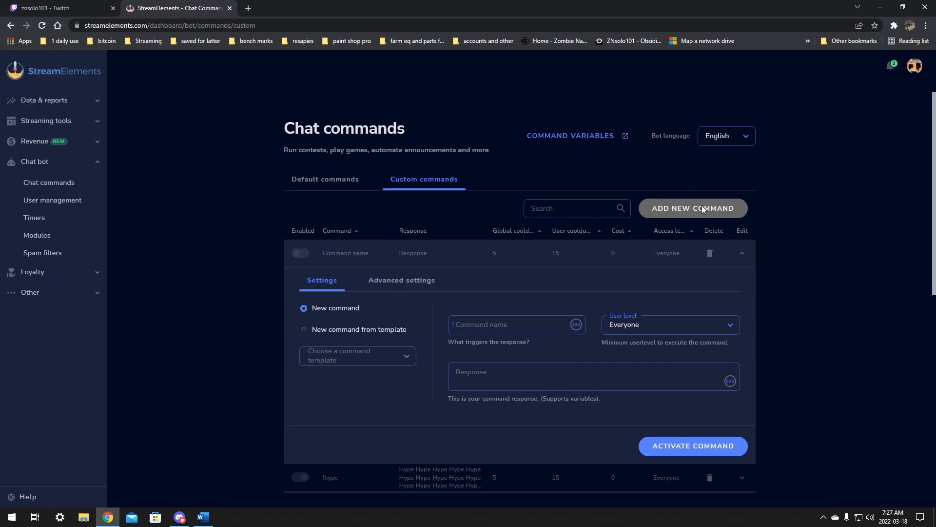
pyautogui.scroll(-1, 700, 192)
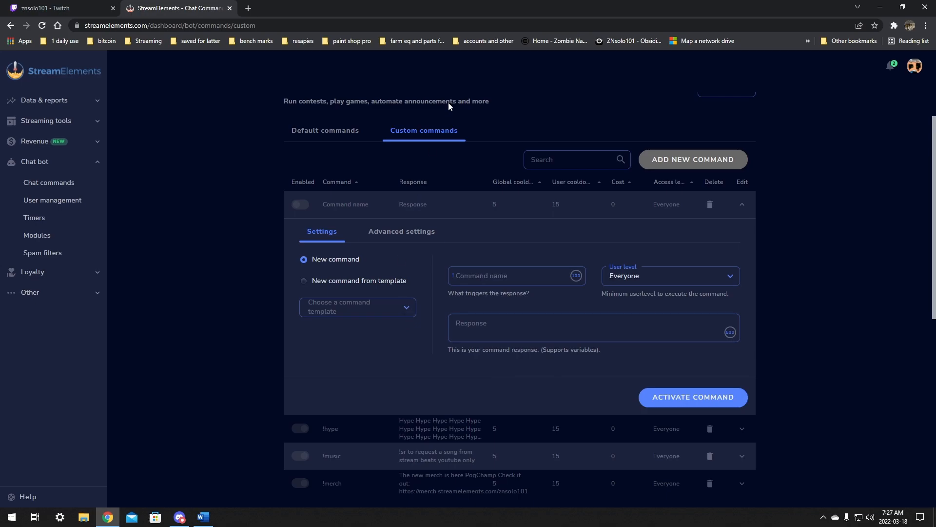
pyautogui.click(396, 307)
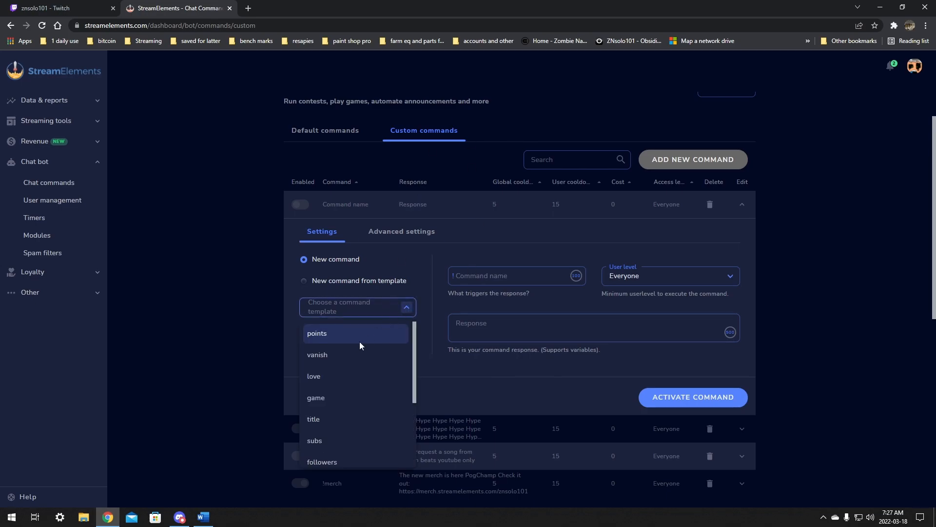
pyautogui.scroll(-3, 349, 374)
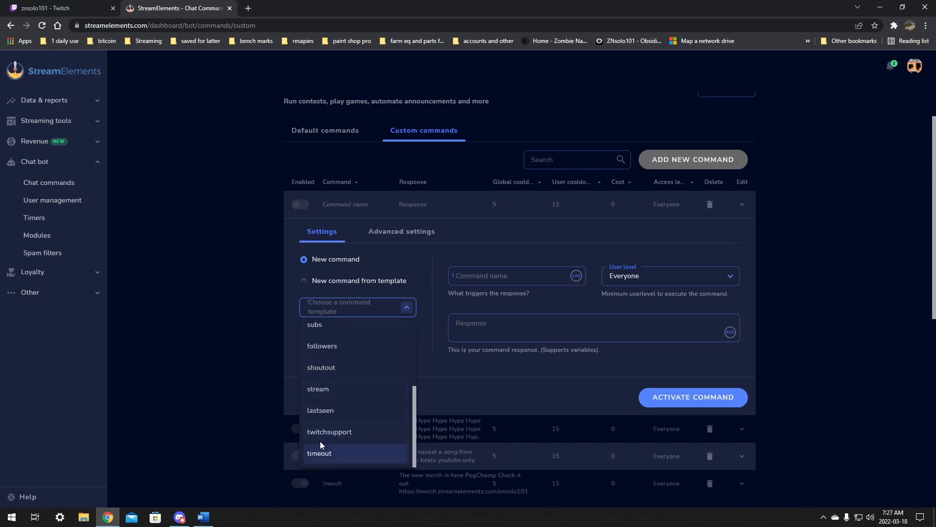
pyautogui.scroll(3, 354, 379)
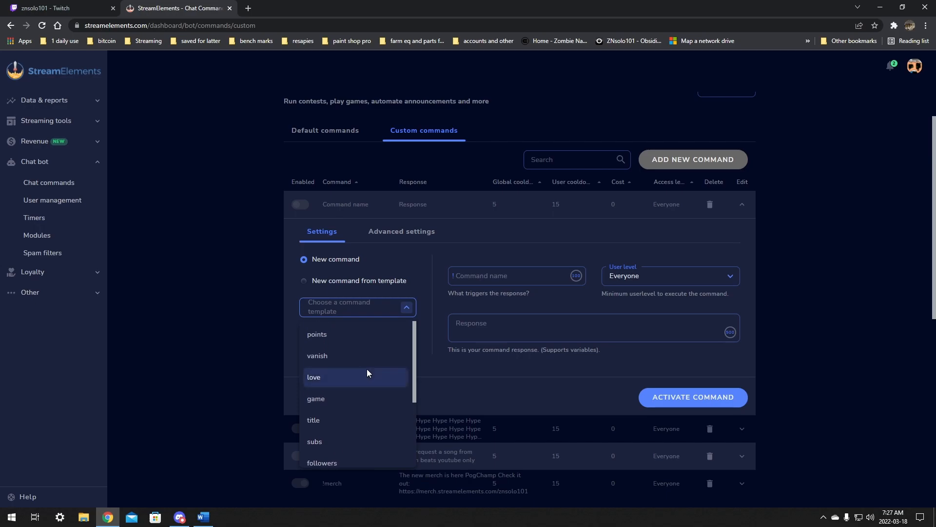
pyautogui.click(426, 294)
pyautogui.click(519, 272)
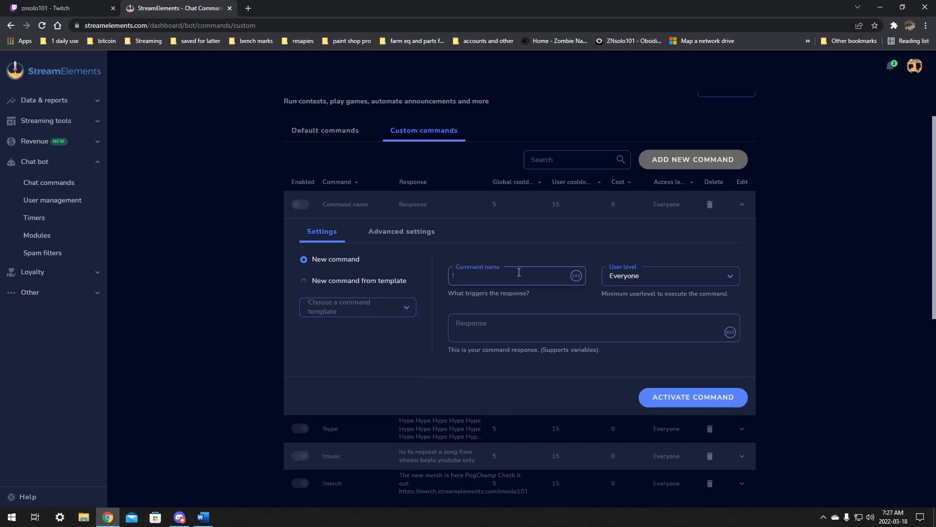
pyautogui.write('shoutout')
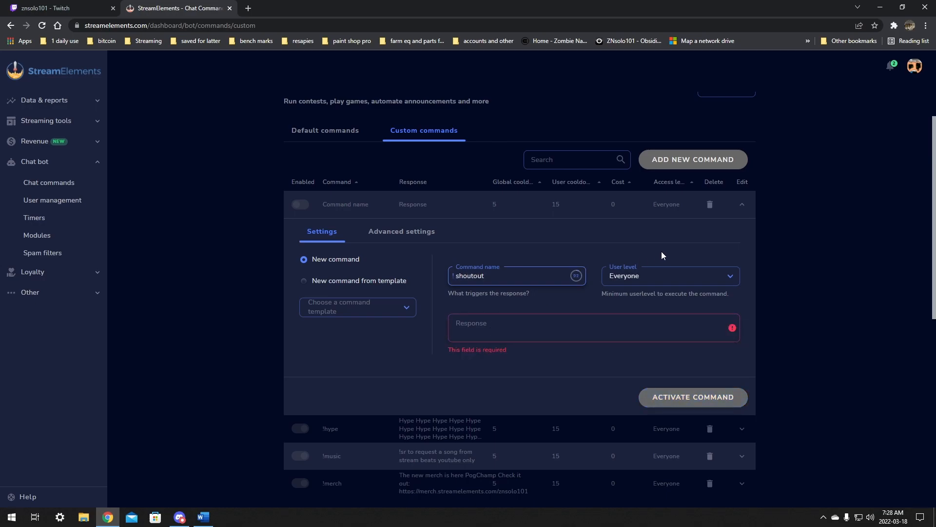
pyautogui.click(668, 277)
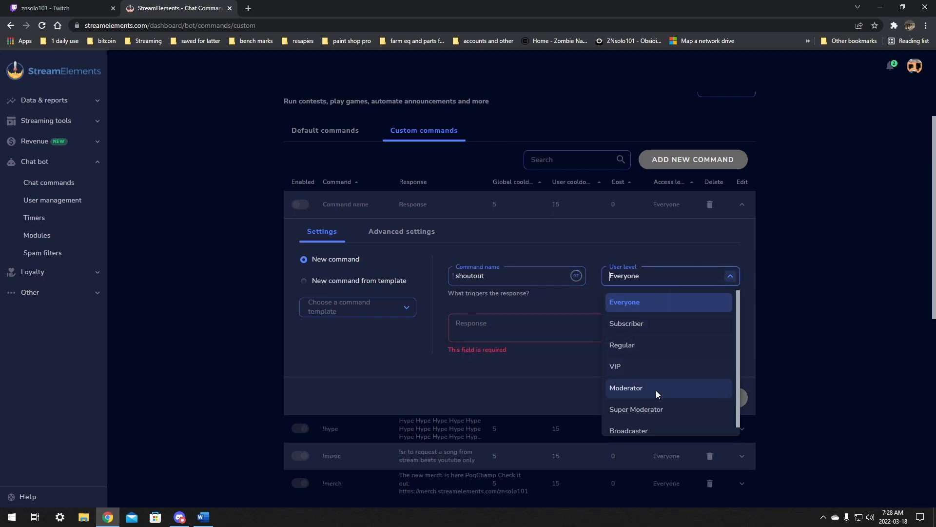
pyautogui.click(639, 390)
pyautogui.click(517, 329)
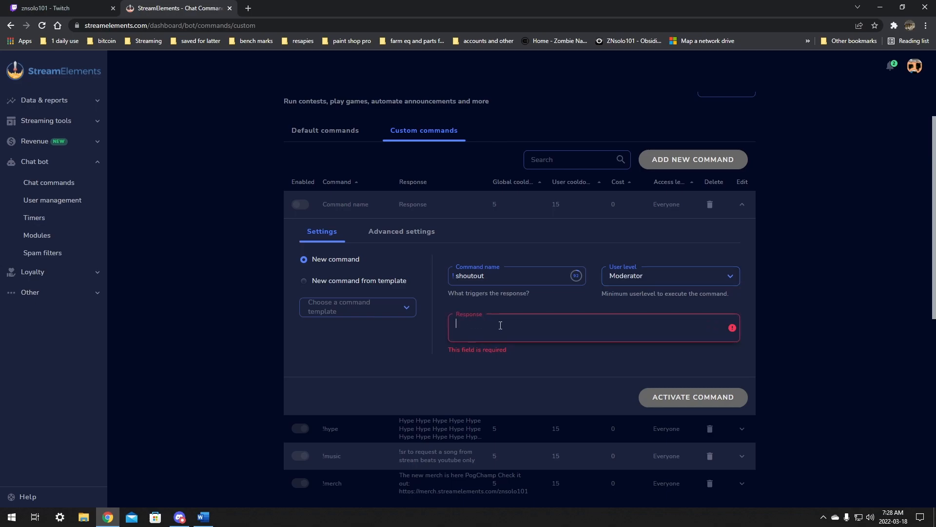
pyautogui.click(495, 328)
pyautogui.write('!so check out ${1}, at http://twitch.tv/${channel ${1}} they where last seen playing ${game ${1}}')
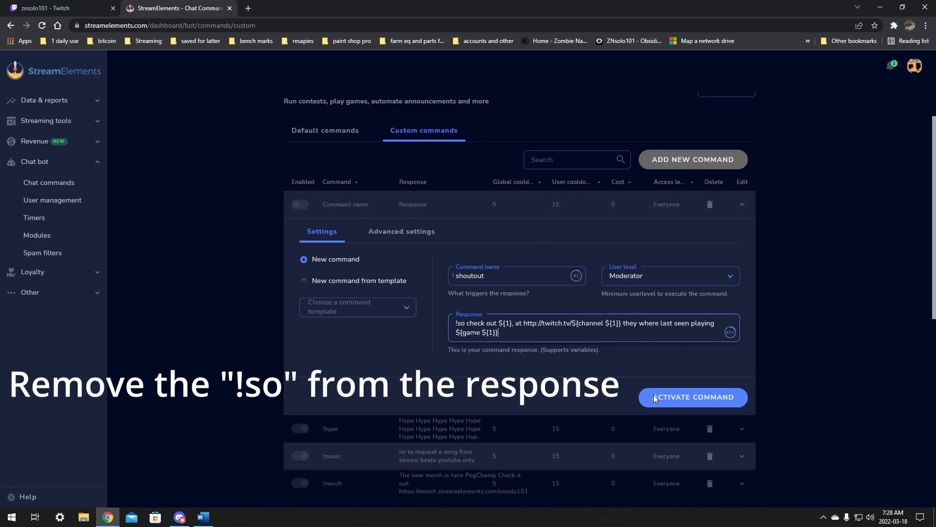
# Step: Review the new command's advanced settings, such as cooldowns, cost and aliases
pyautogui.click(409, 243)
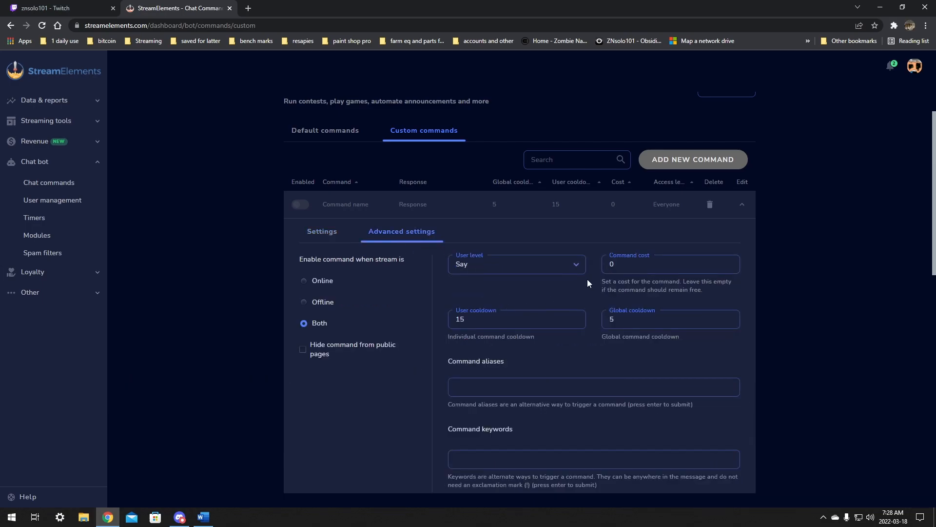
pyautogui.scroll(-2, 664, 331)
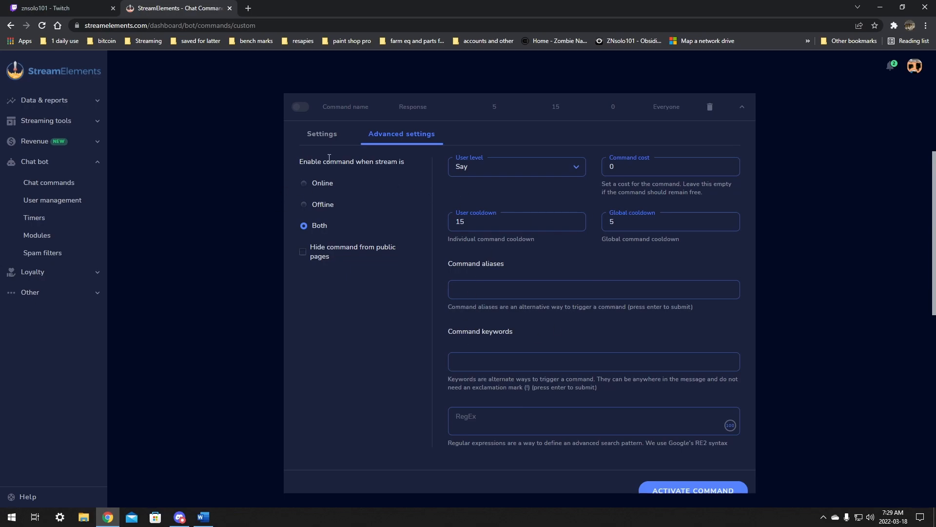
pyautogui.scroll(2, 488, 256)
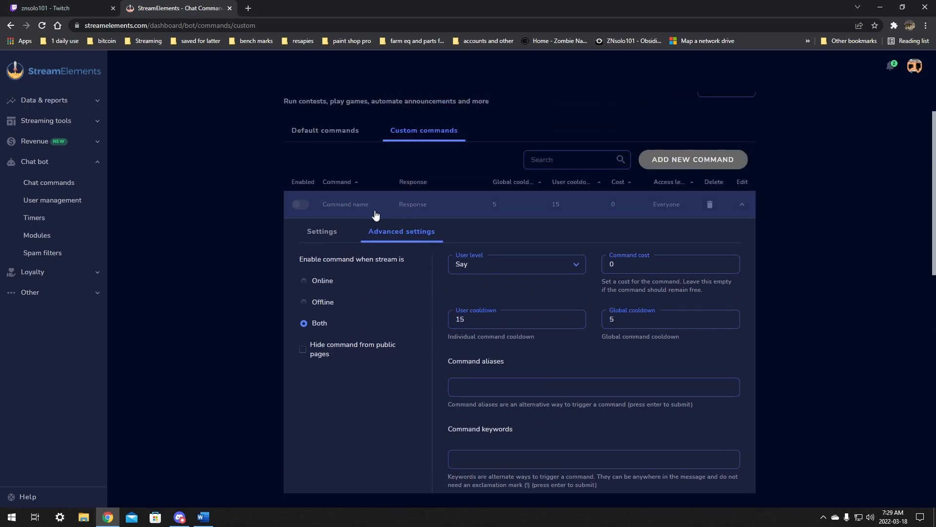
pyautogui.click(322, 231)
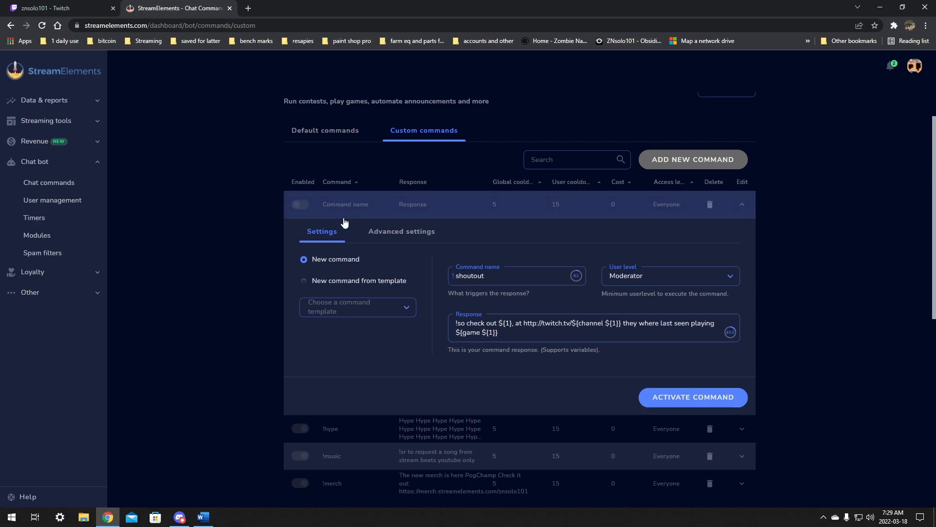
pyautogui.scroll(-2, 341, 222)
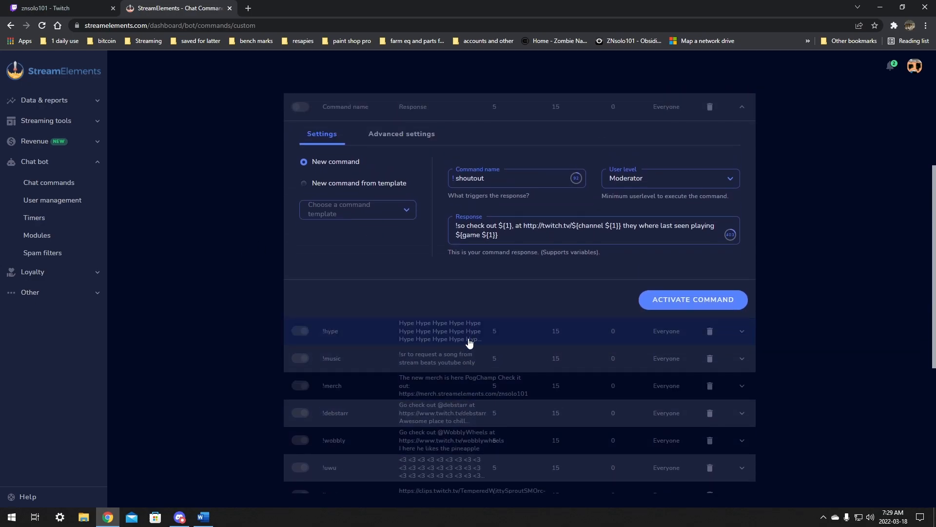
pyautogui.scroll(2, 469, 343)
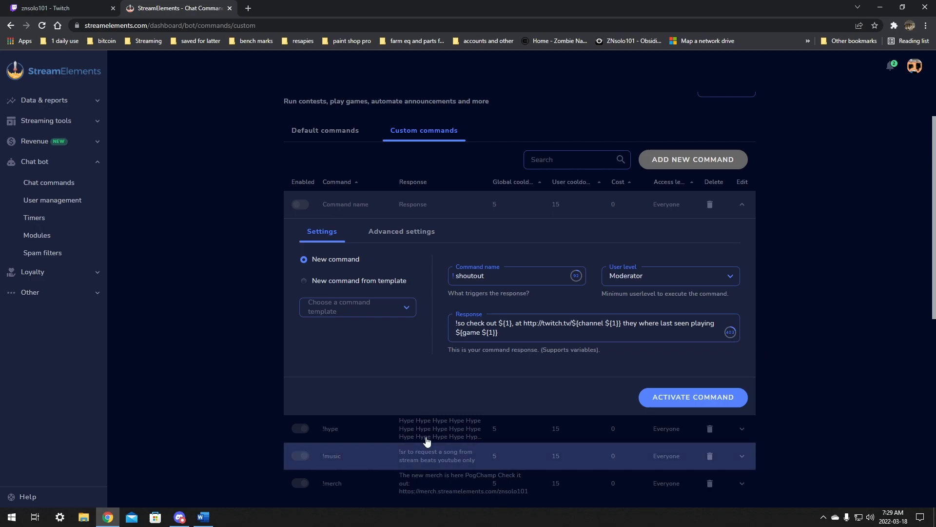
pyautogui.scroll(1, 434, 460)
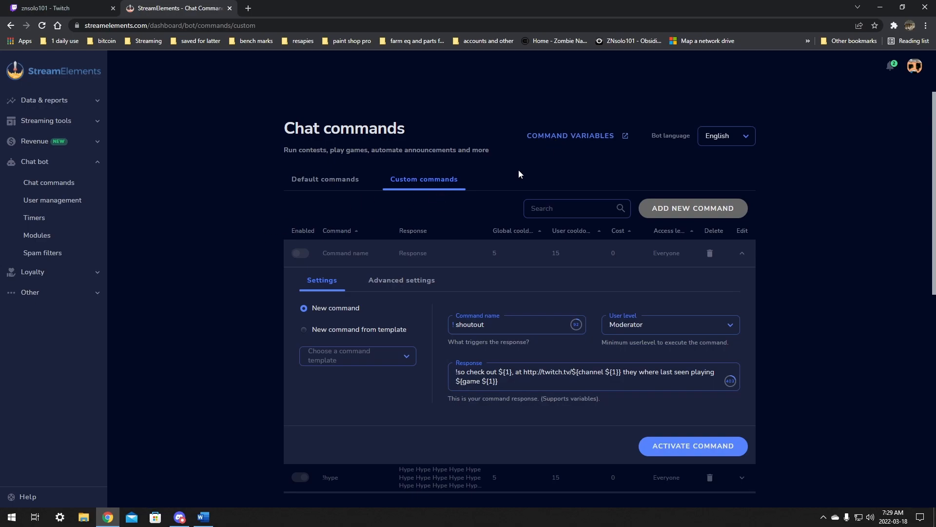
pyautogui.scroll(-5, 520, 173)
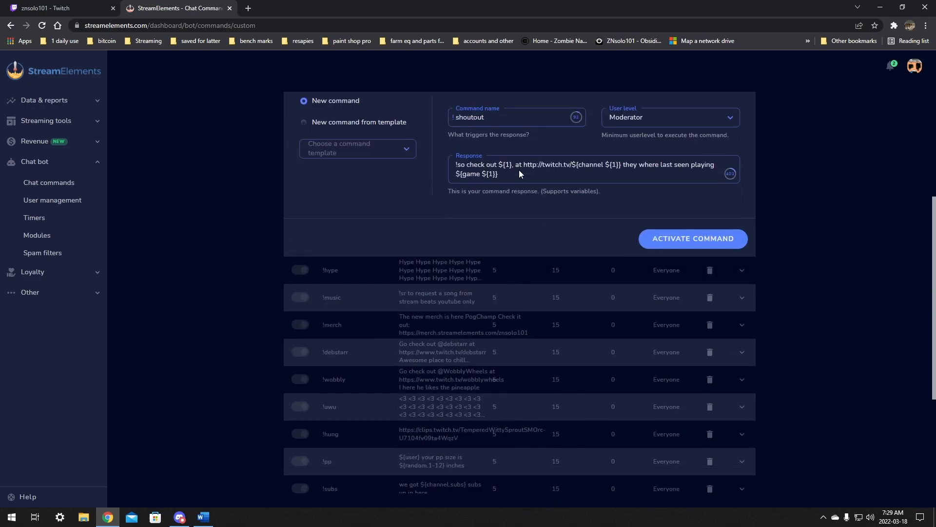
# Step: Open the default chat commands list and browse the commands
pyautogui.click(49, 185)
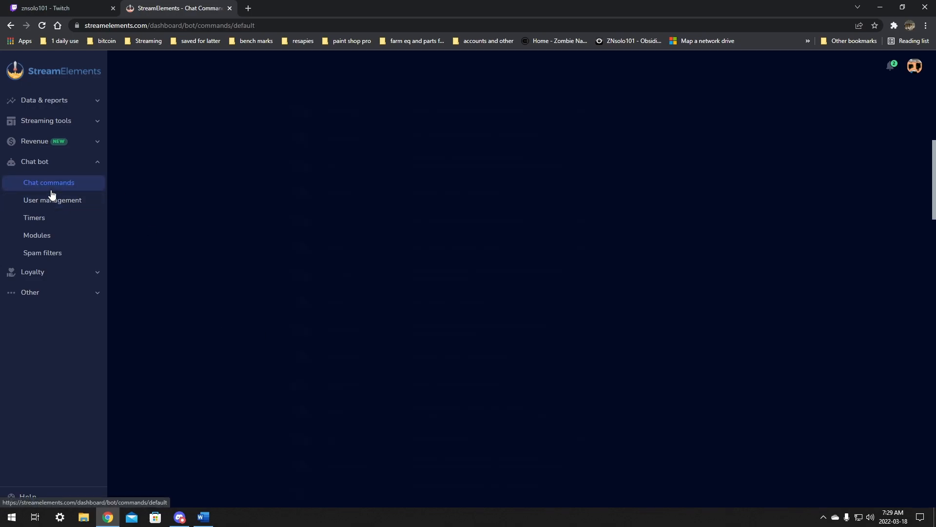
pyautogui.scroll(-3, 372, 146)
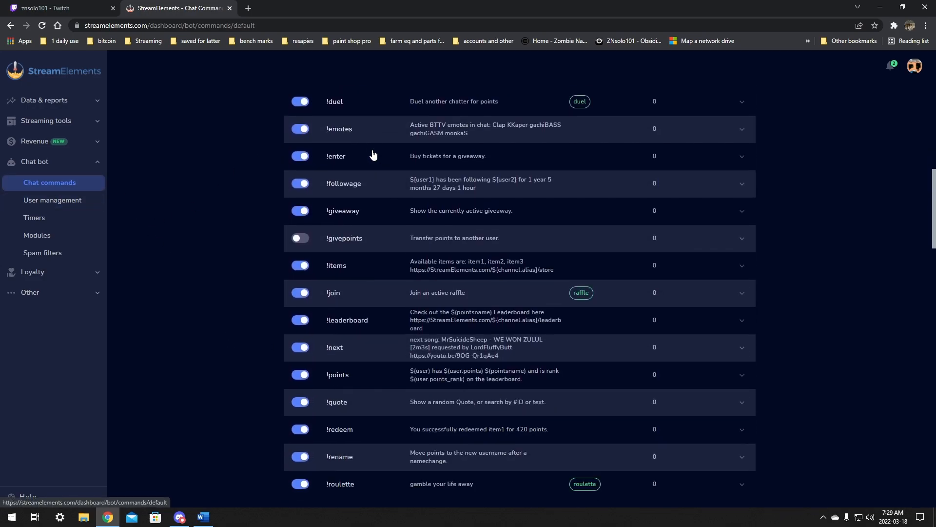
pyautogui.scroll(-8, 332, 293)
pyautogui.scroll(-7, 333, 291)
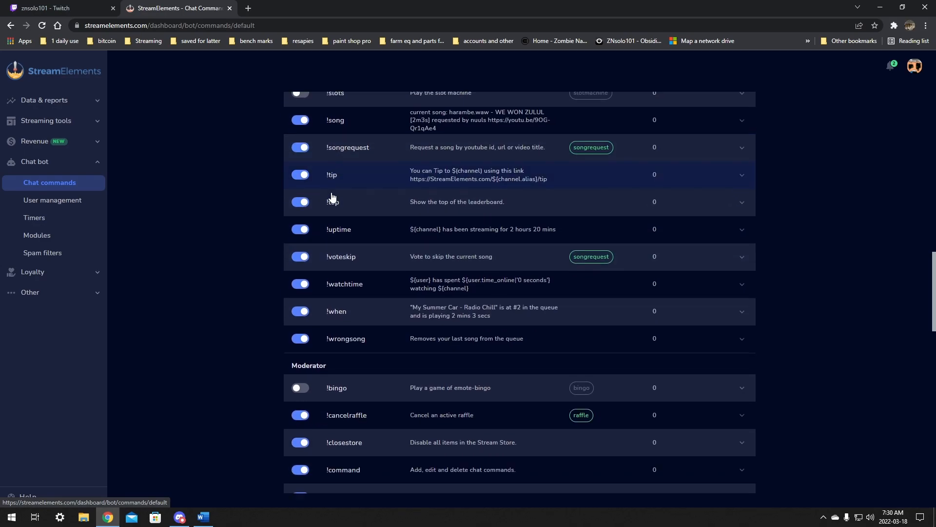
pyautogui.scroll(-5, 303, 376)
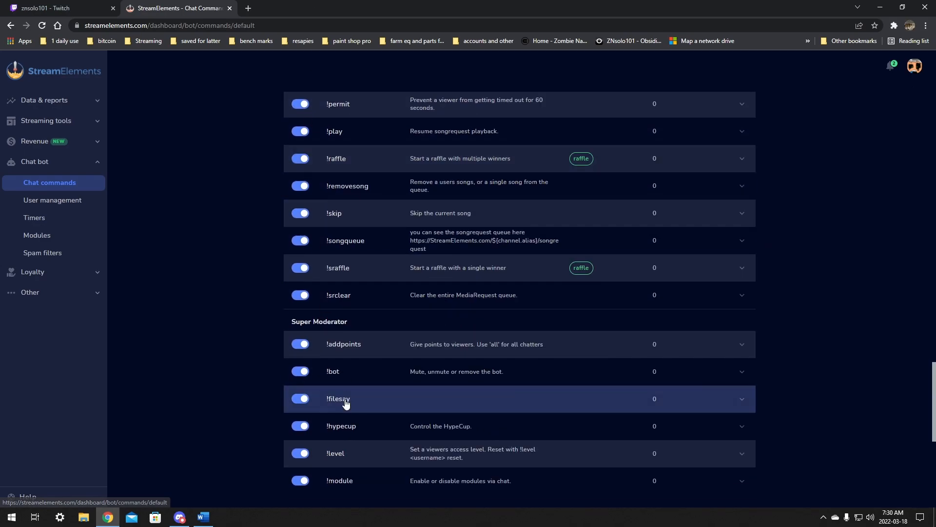